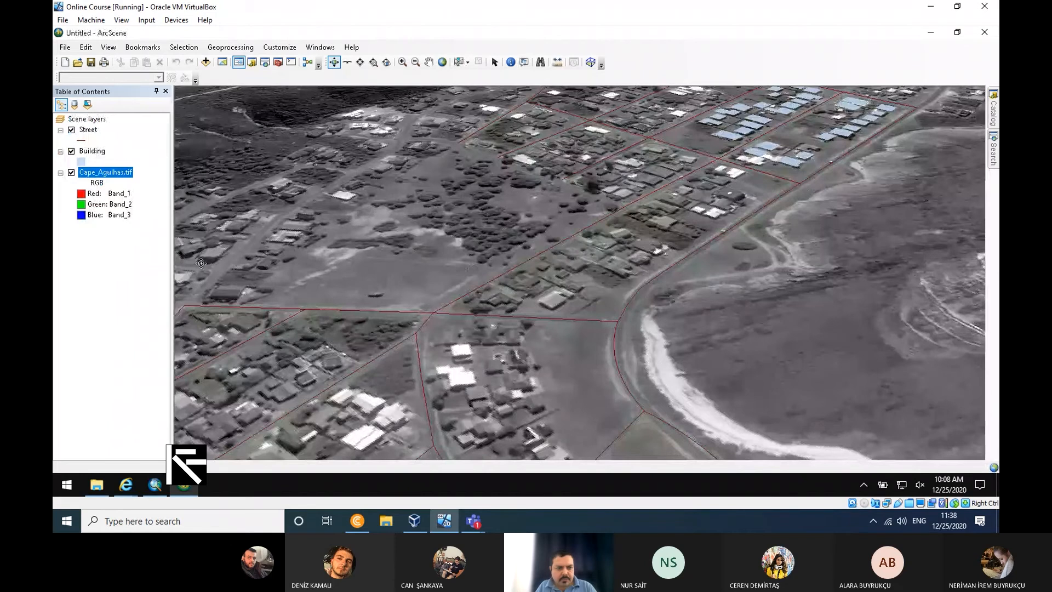
# - Hide the Cape_Agulhas.tif image and symbolize the Building layer by unique values of the LULC field, adding all values
pyautogui.click(71, 172)
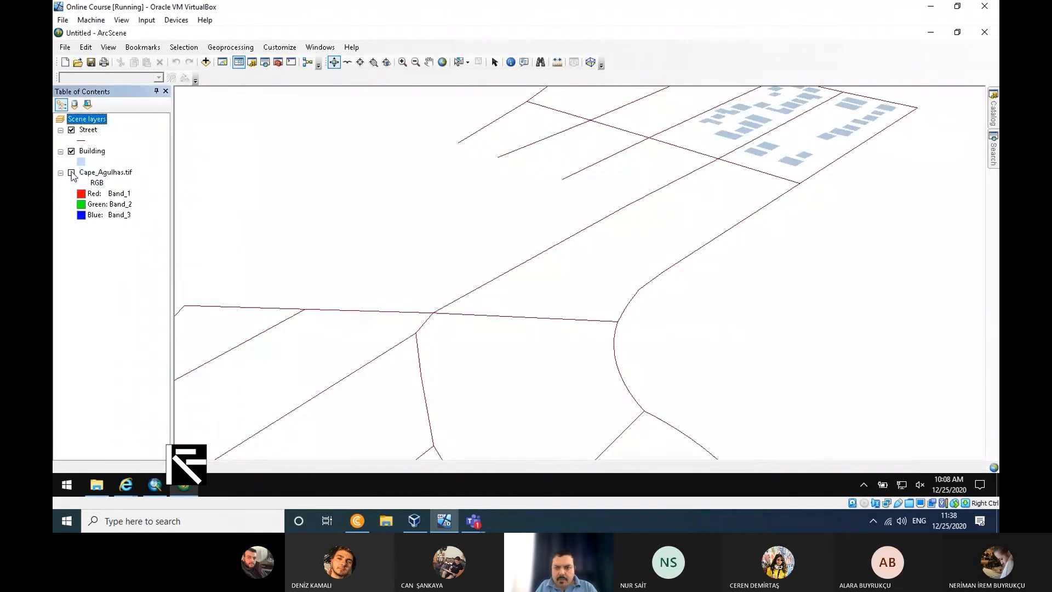
pyautogui.rightClick(89, 153)
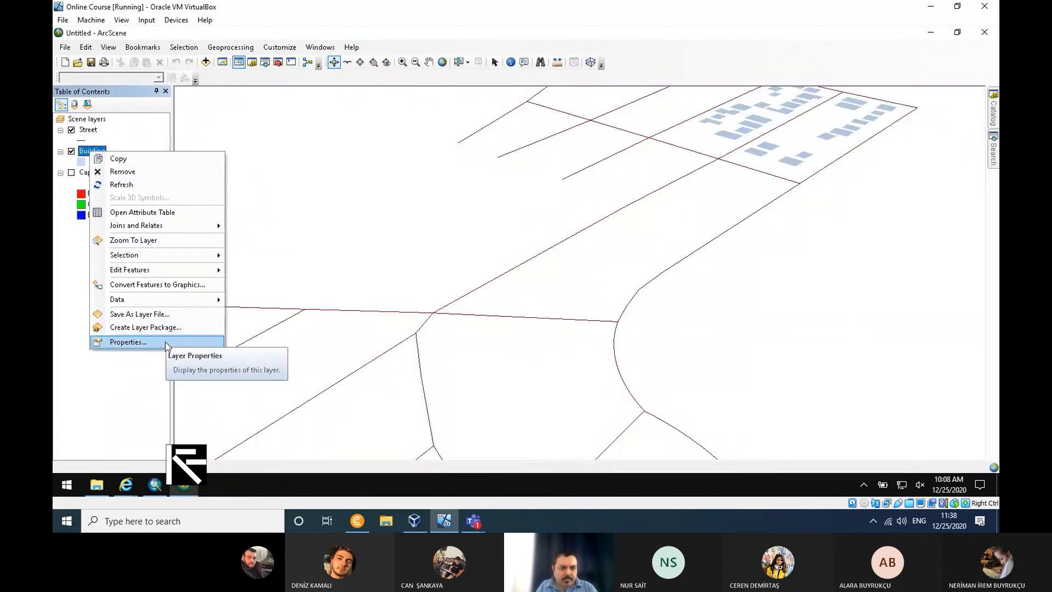
pyautogui.click(148, 341)
pyautogui.click(527, 101)
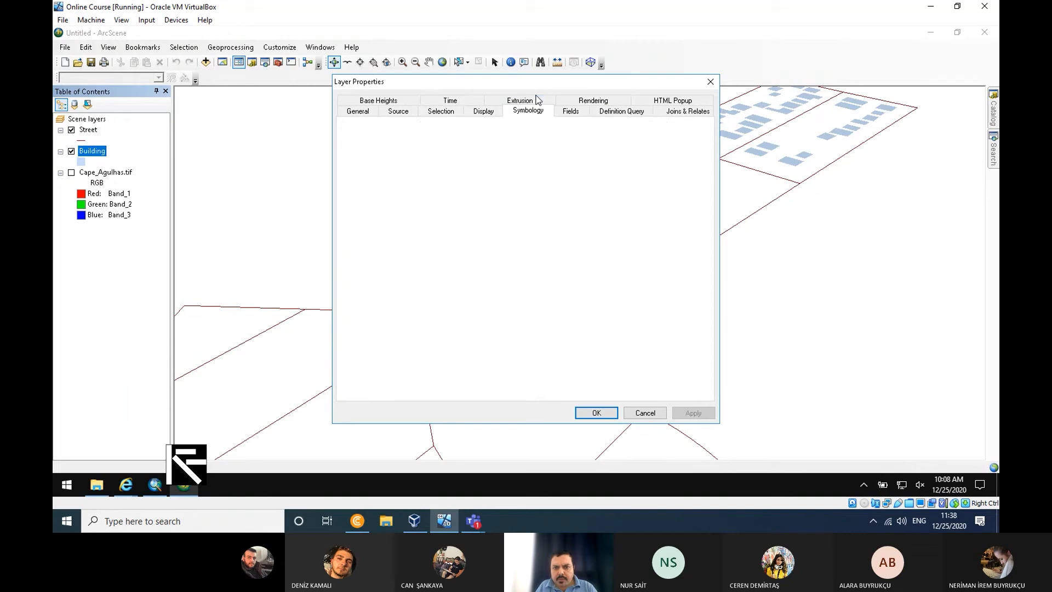
pyautogui.click(367, 152)
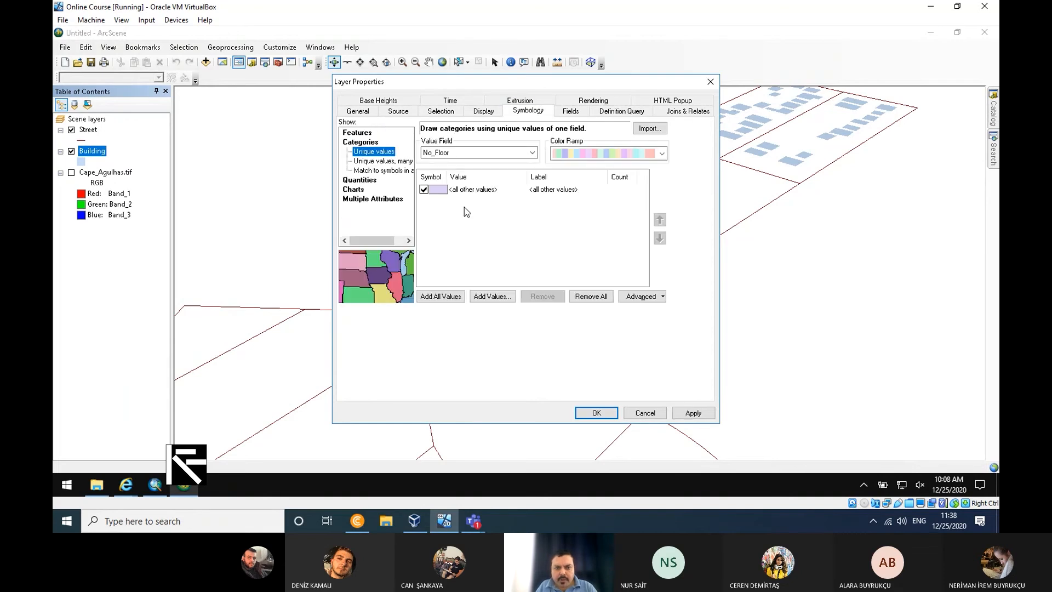
pyautogui.click(482, 153)
pyautogui.click(468, 175)
pyautogui.click(449, 298)
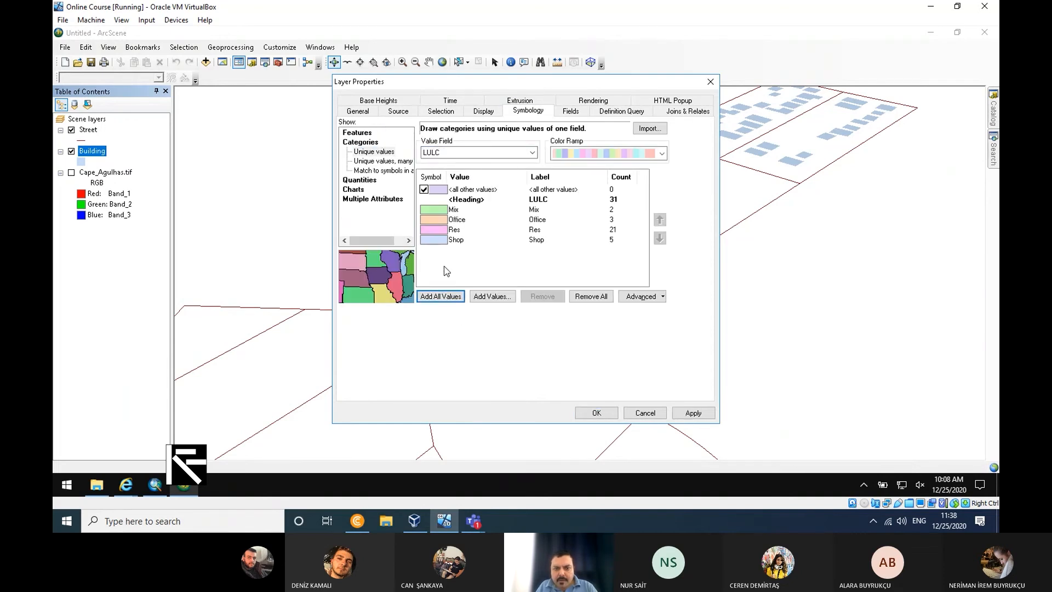
pyautogui.doubleClick(439, 212)
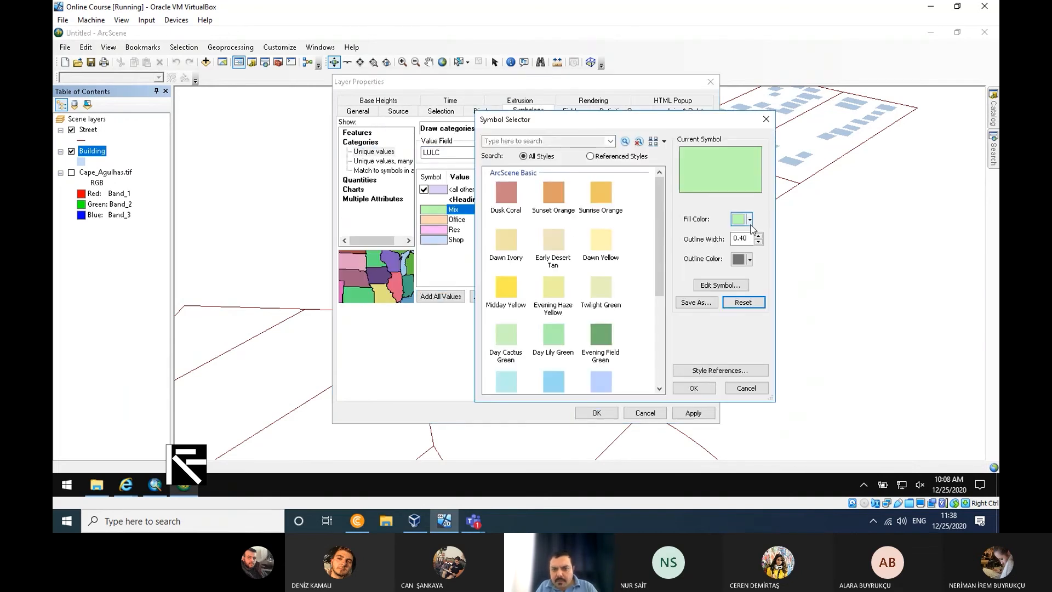
pyautogui.press('Return')
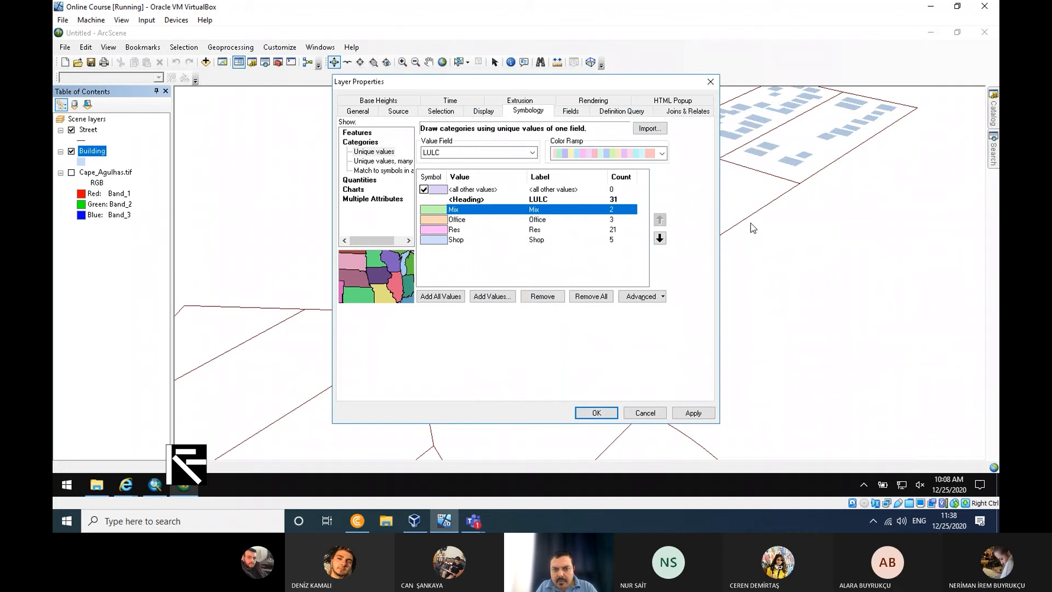
pyautogui.click(699, 412)
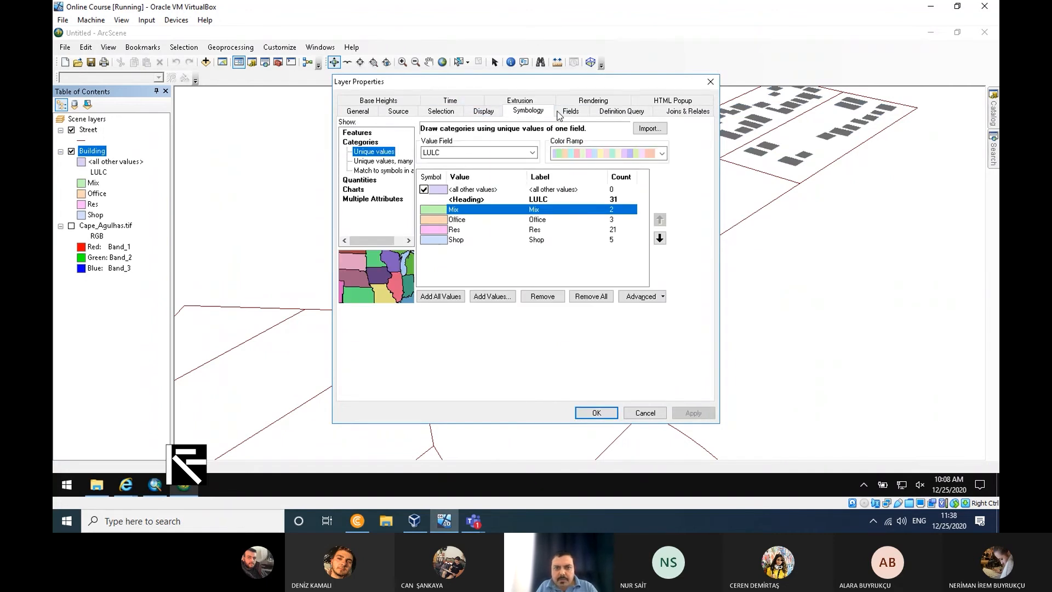
# - Enable extrusion of features in the Building layer's properties
pyautogui.click(483, 112)
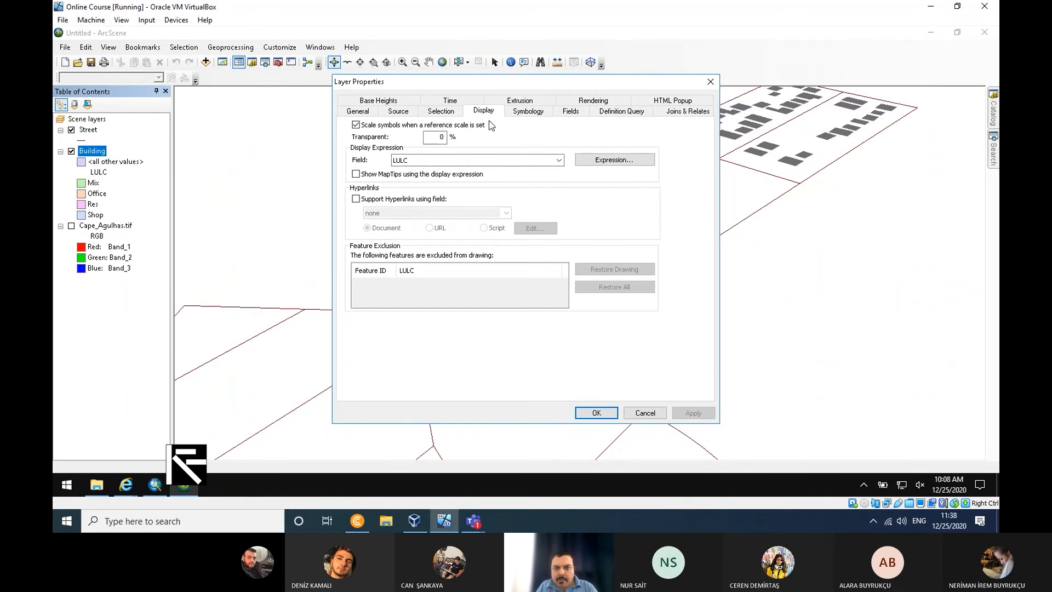
pyautogui.click(603, 104)
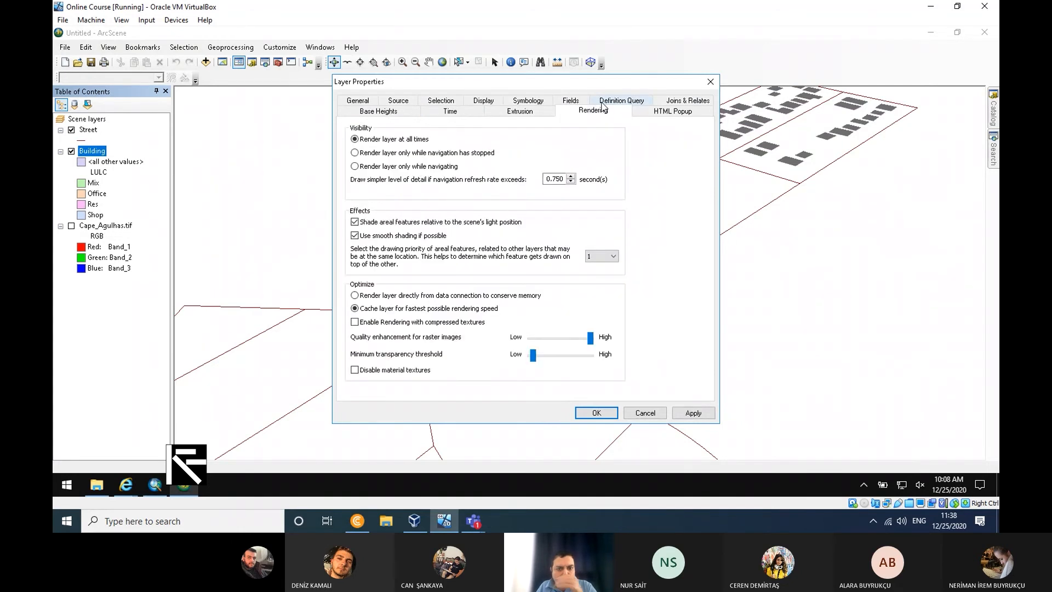
pyautogui.click(397, 112)
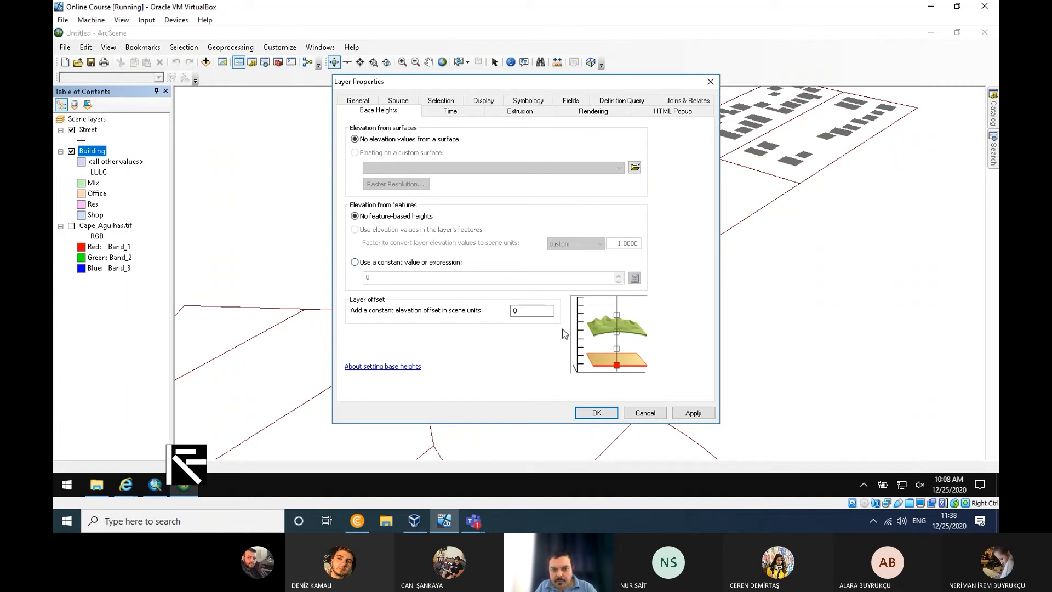
pyautogui.click(517, 113)
pyautogui.moveTo(547, 82); pyautogui.dragTo(515, 138)
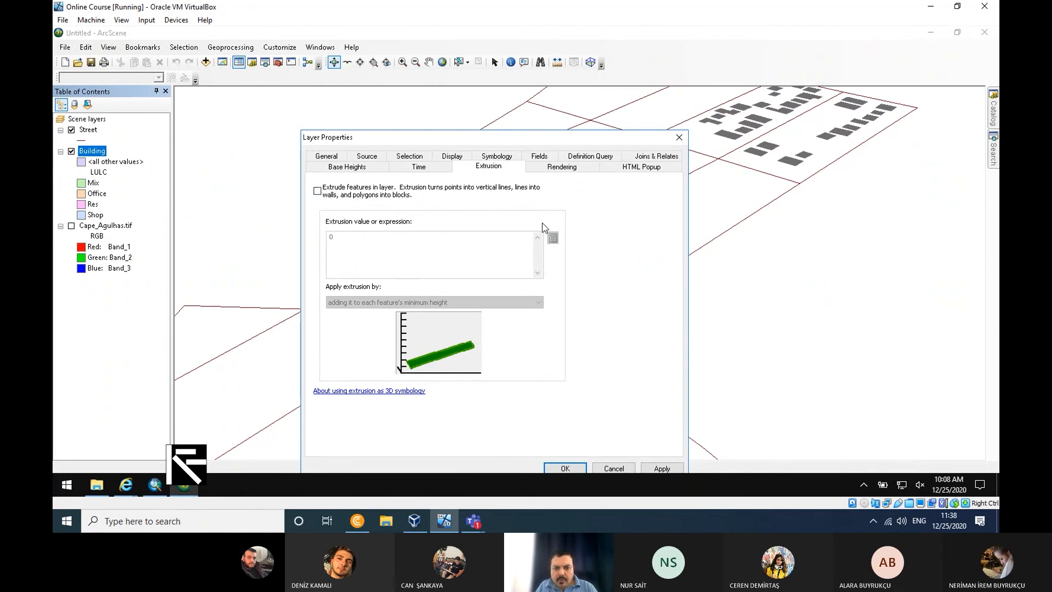
pyautogui.click(317, 190)
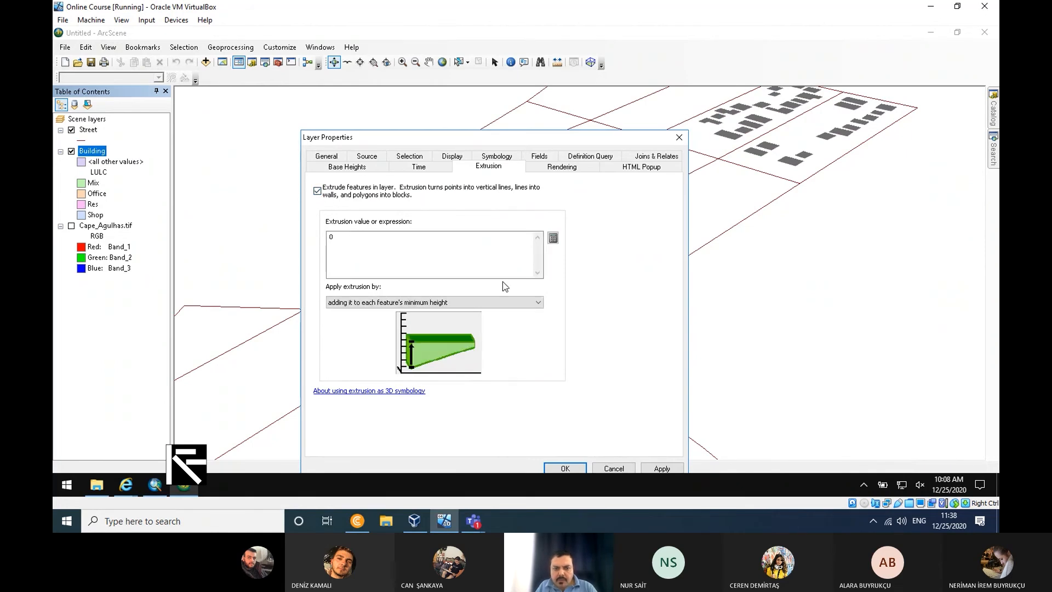
# - Build the extrusion expression [No_Floor] *3 for the Building layer and apply it
pyautogui.click(552, 238)
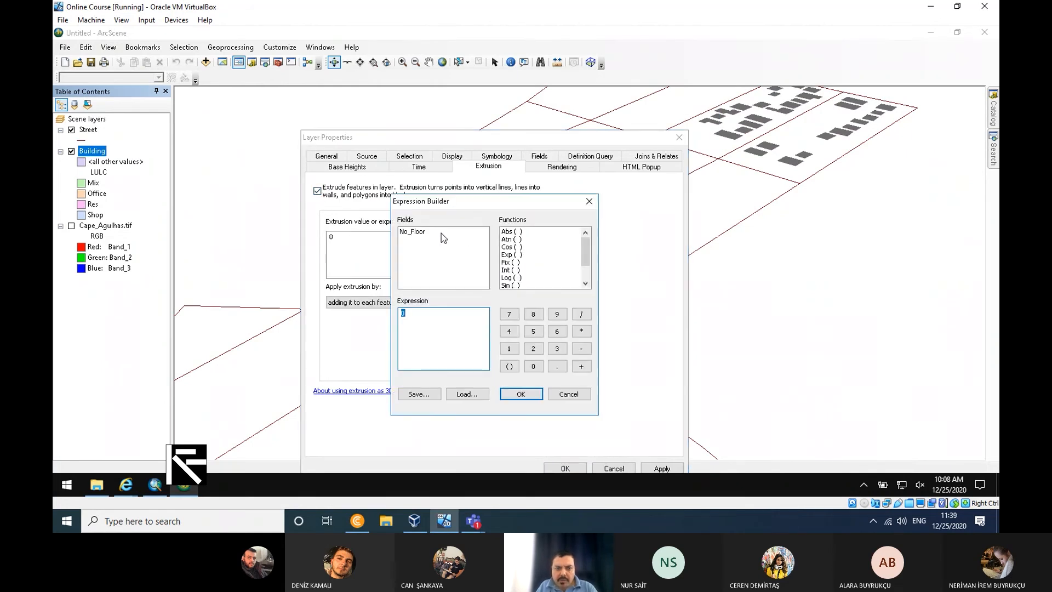
pyautogui.doubleClick(419, 233)
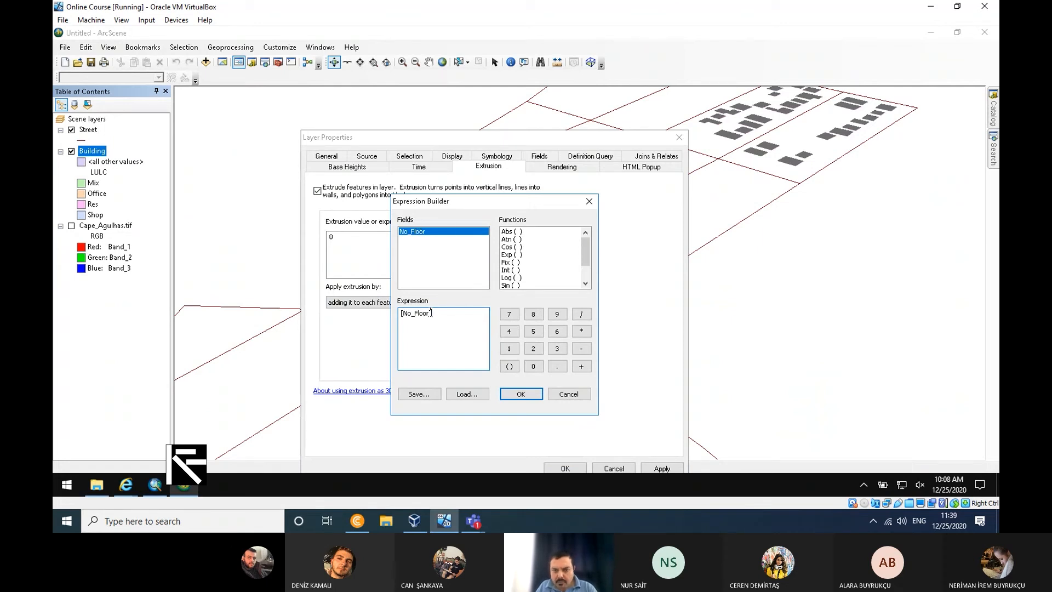
pyautogui.click(581, 331)
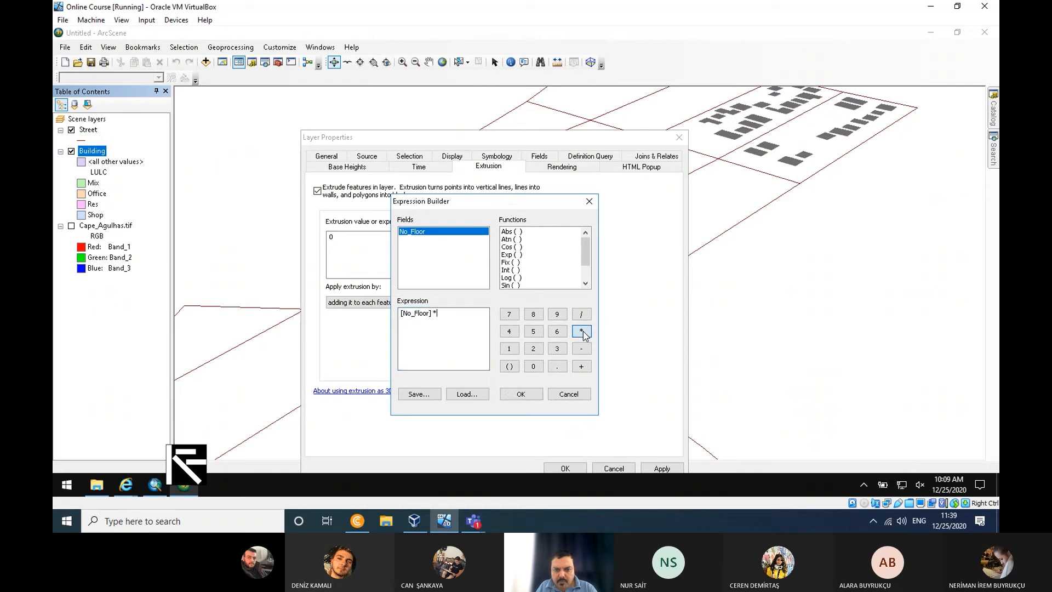
pyautogui.click(557, 348)
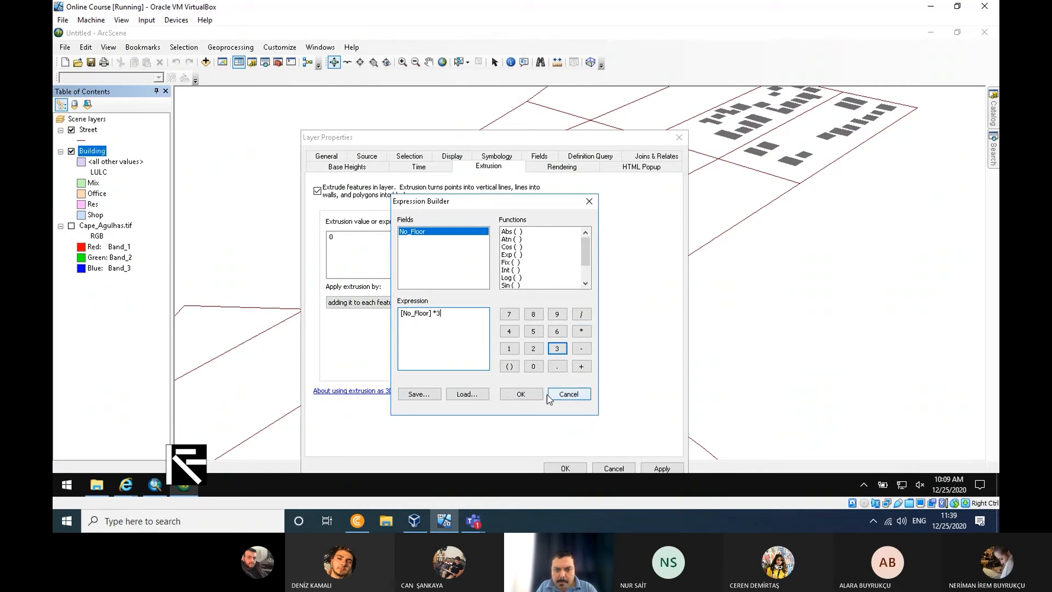
pyautogui.click(521, 394)
pyautogui.click(660, 468)
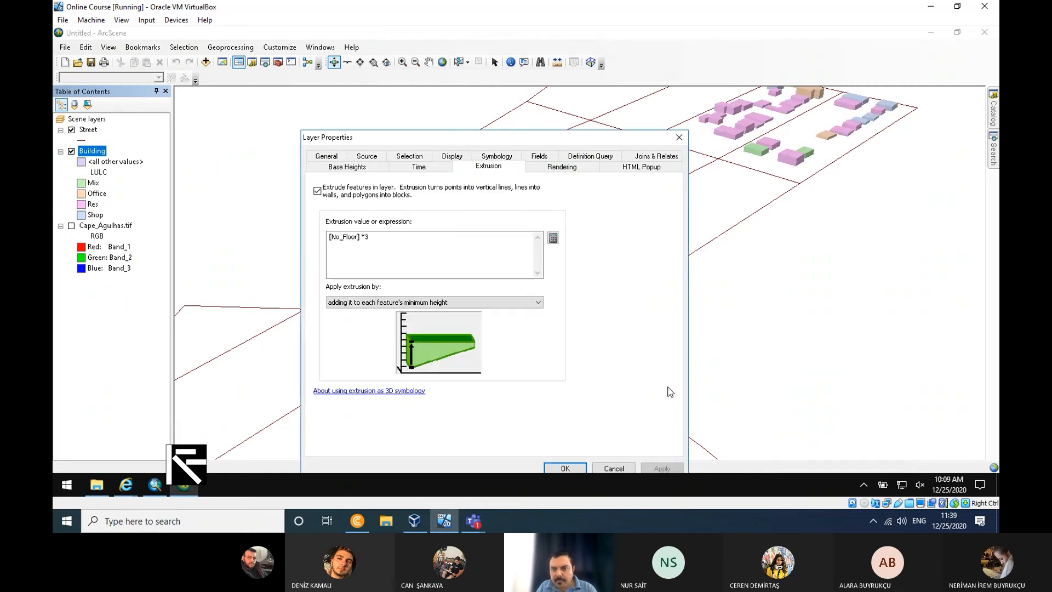
pyautogui.click(575, 469)
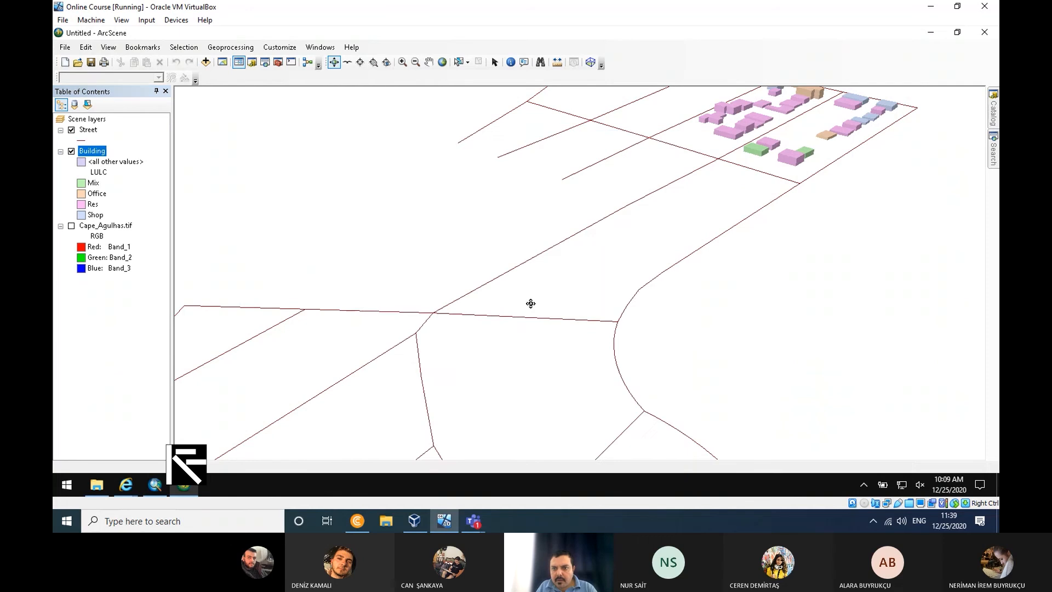
# - Examine the extruded buildings and their relative heights up close in the scene
pyautogui.scroll(-2, 530, 303)
pyautogui.scroll(5, 530, 302)
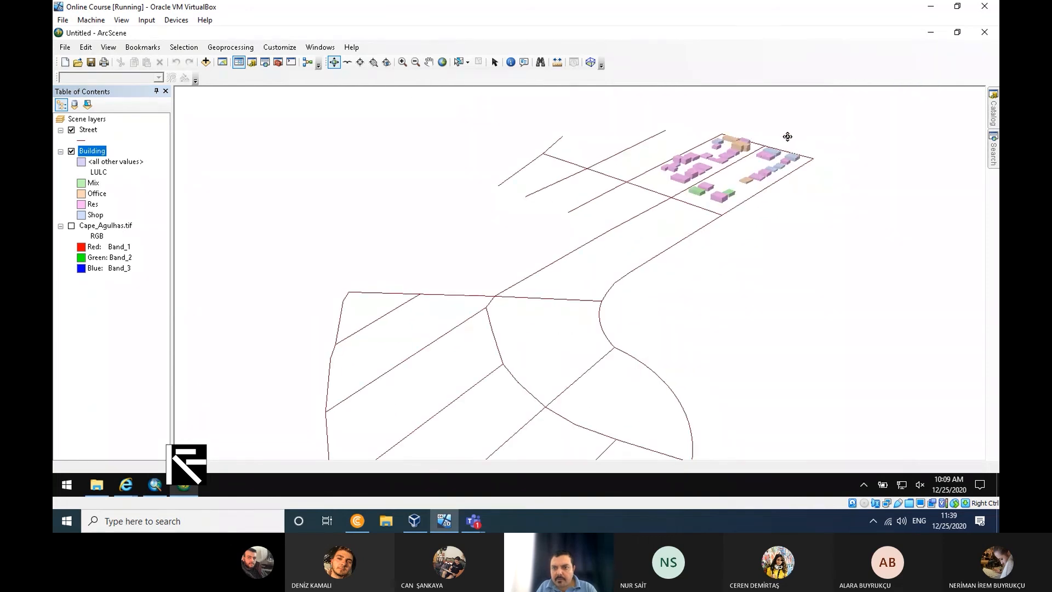
pyautogui.scroll(-3, 788, 135)
pyautogui.scroll(2, 794, 134)
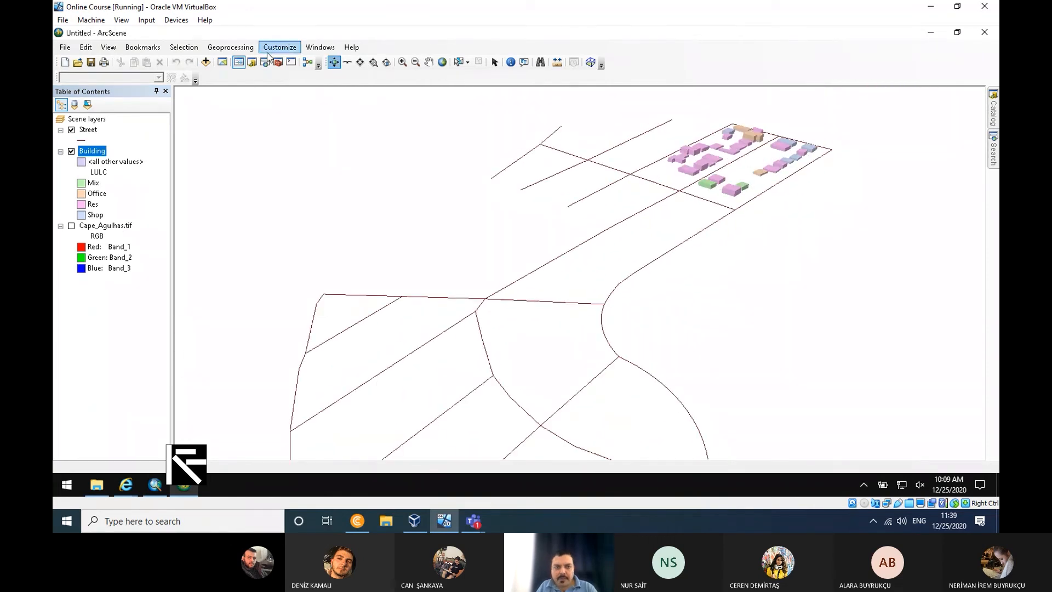
pyautogui.click(428, 62)
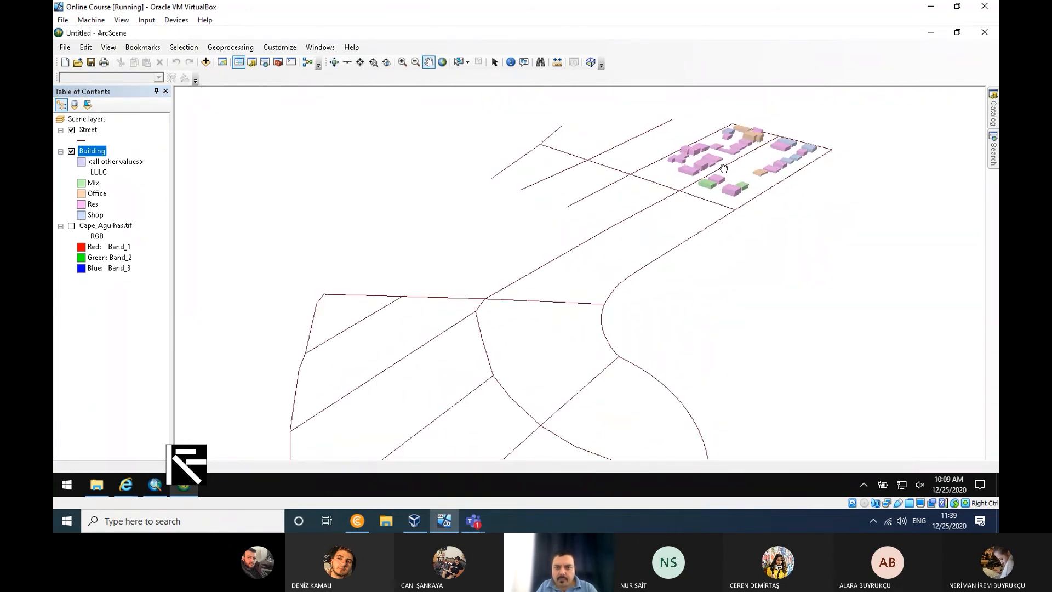
pyautogui.scroll(-5, 723, 168)
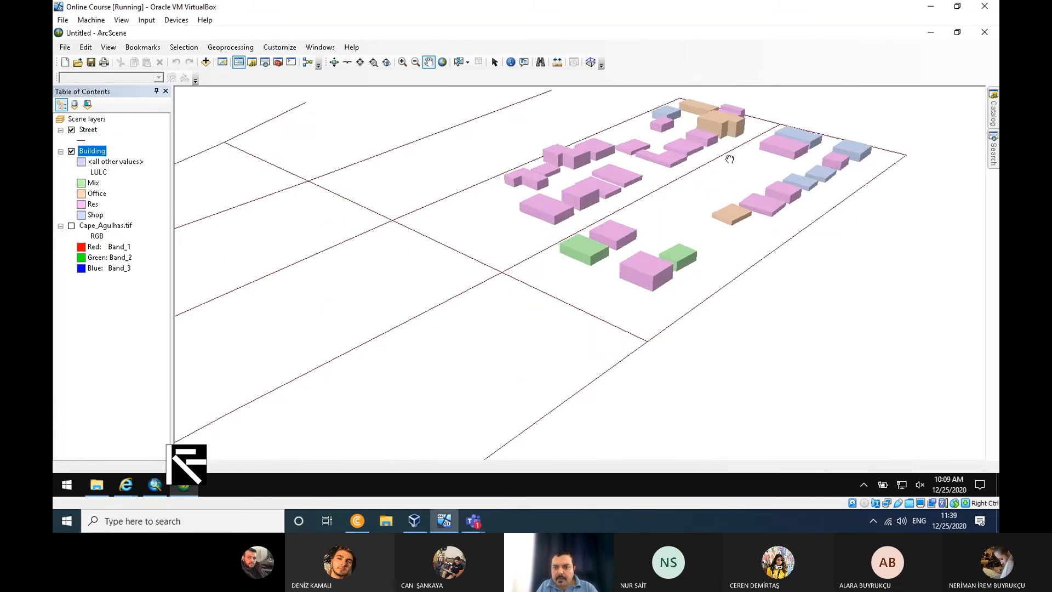
pyautogui.moveTo(729, 159); pyautogui.dragTo(559, 281)
pyautogui.moveTo(674, 310); pyautogui.dragTo(586, 310)
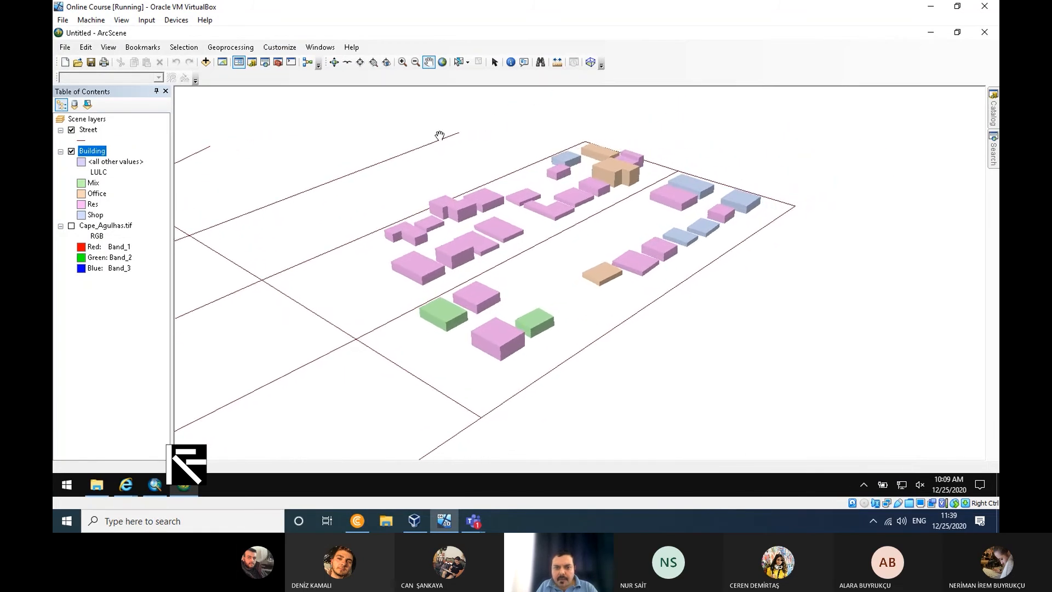
# - Set the Building layer's extrusion expression to [No_Floor] *5 and apply it
pyautogui.rightClick(94, 153)
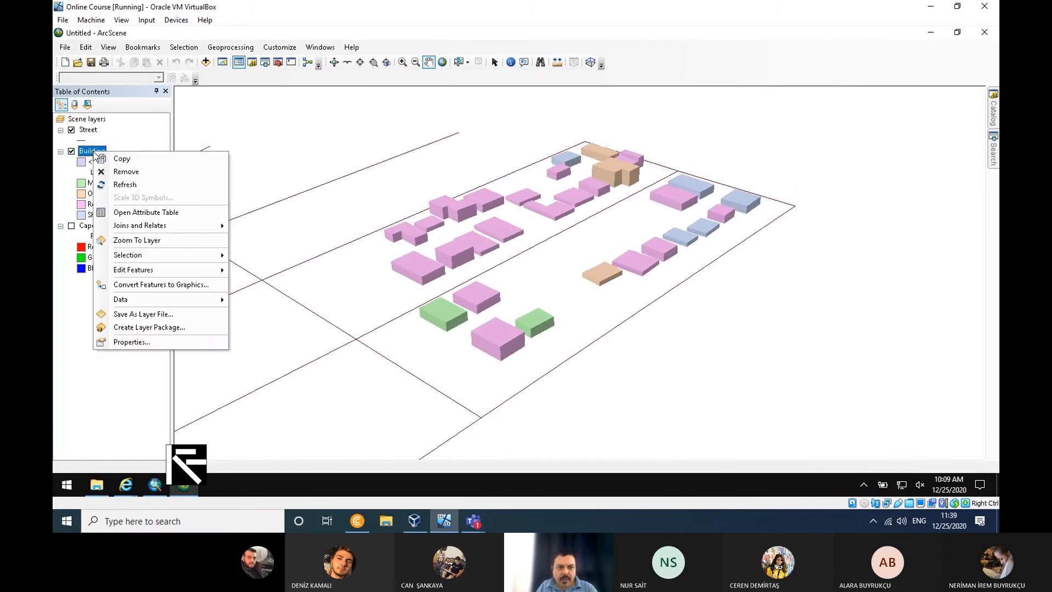
pyautogui.click(154, 343)
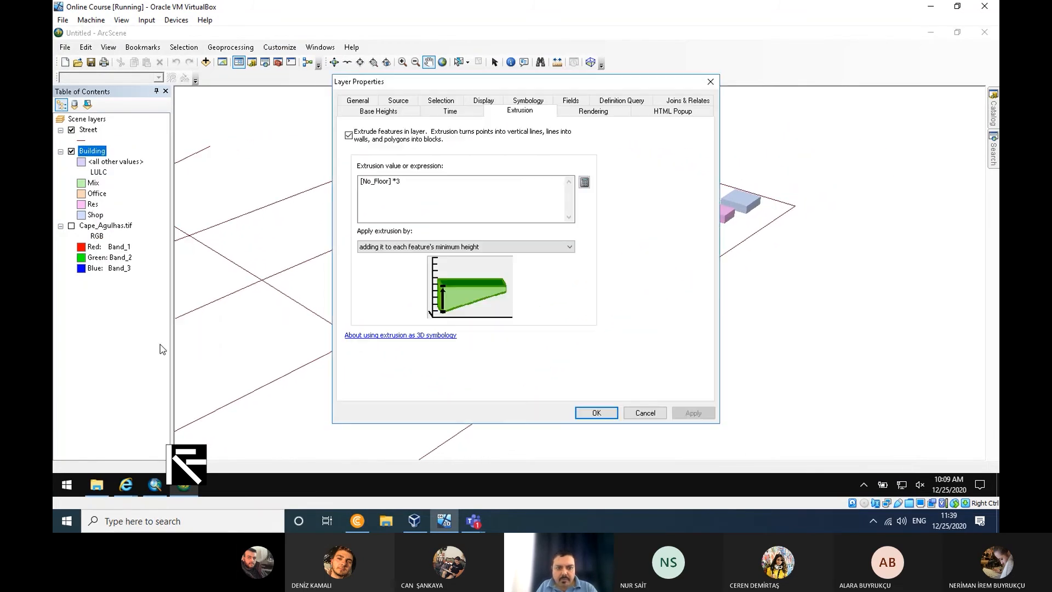
pyautogui.doubleClick(397, 182)
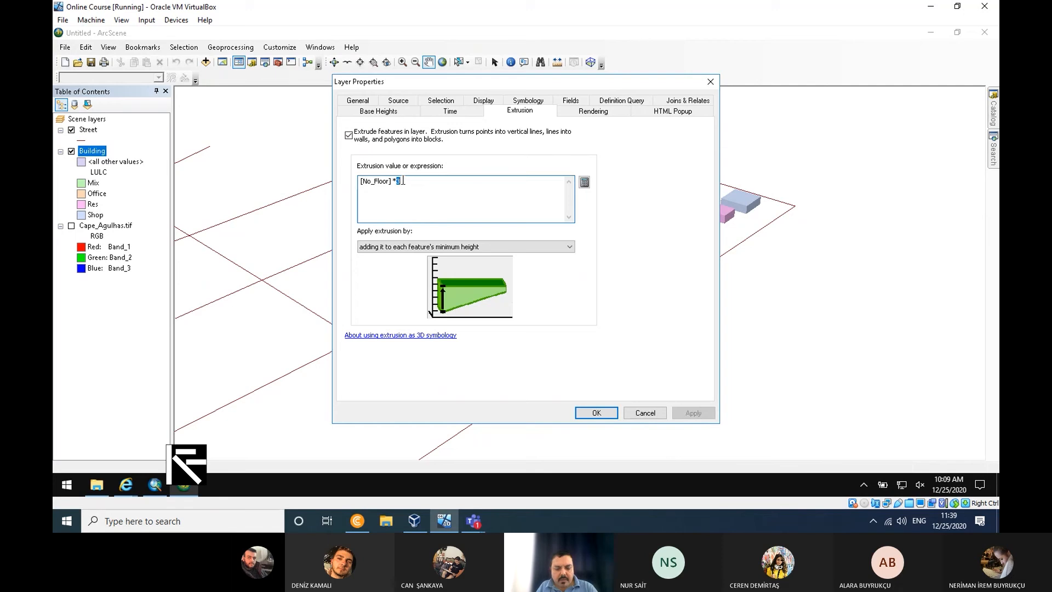
pyautogui.write('5')
pyautogui.click(705, 414)
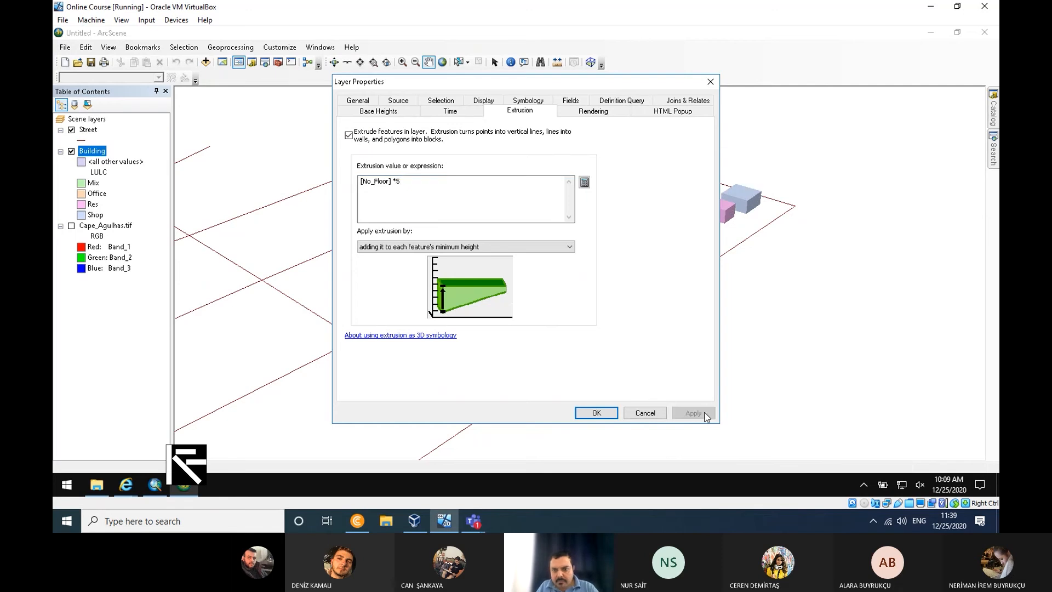
pyautogui.moveTo(567, 84); pyautogui.dragTo(649, 121)
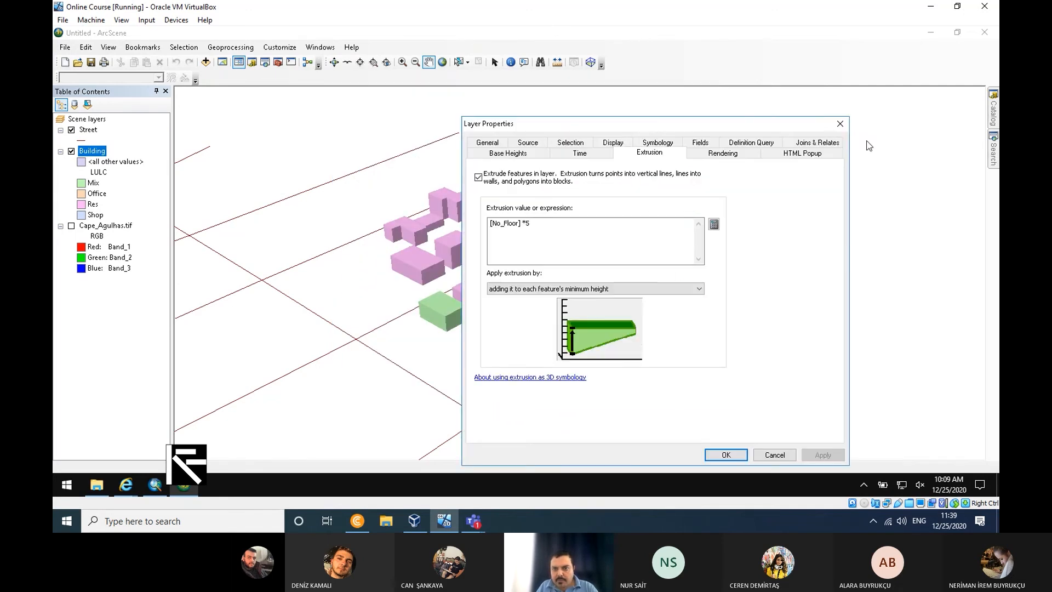
pyautogui.click(845, 125)
# - Fly through the scene around the extruded buildings with the Fly tool, then stop the flight
pyautogui.moveTo(616, 309); pyautogui.dragTo(556, 272)
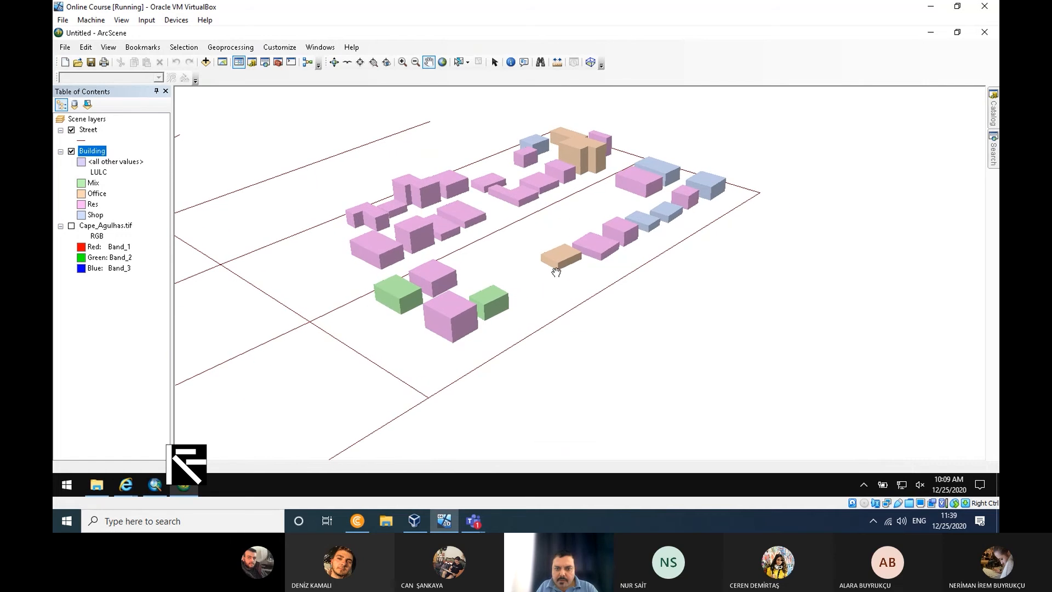
pyautogui.click(348, 63)
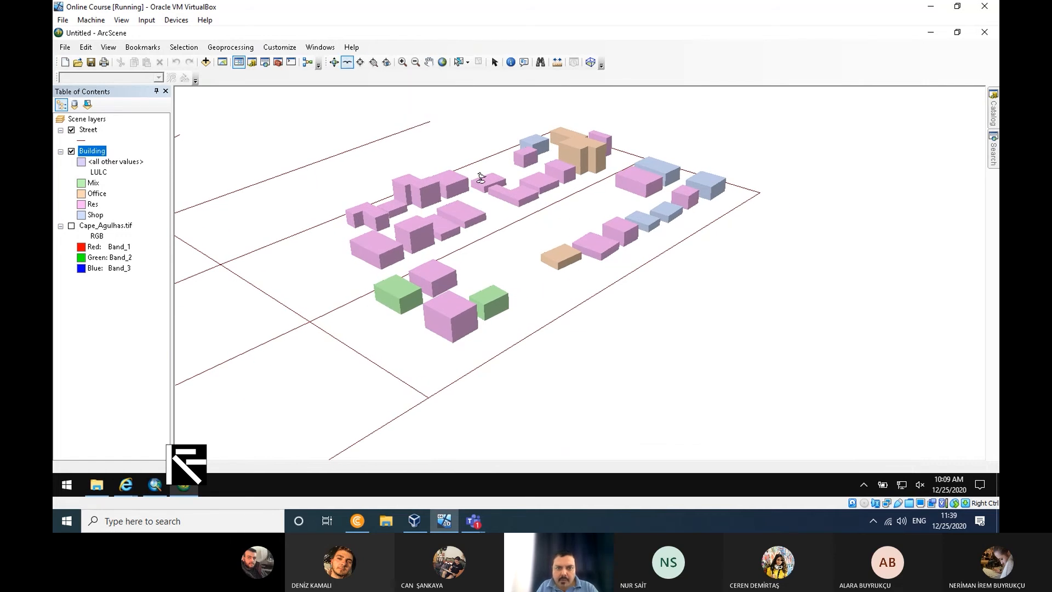
pyautogui.click(561, 241)
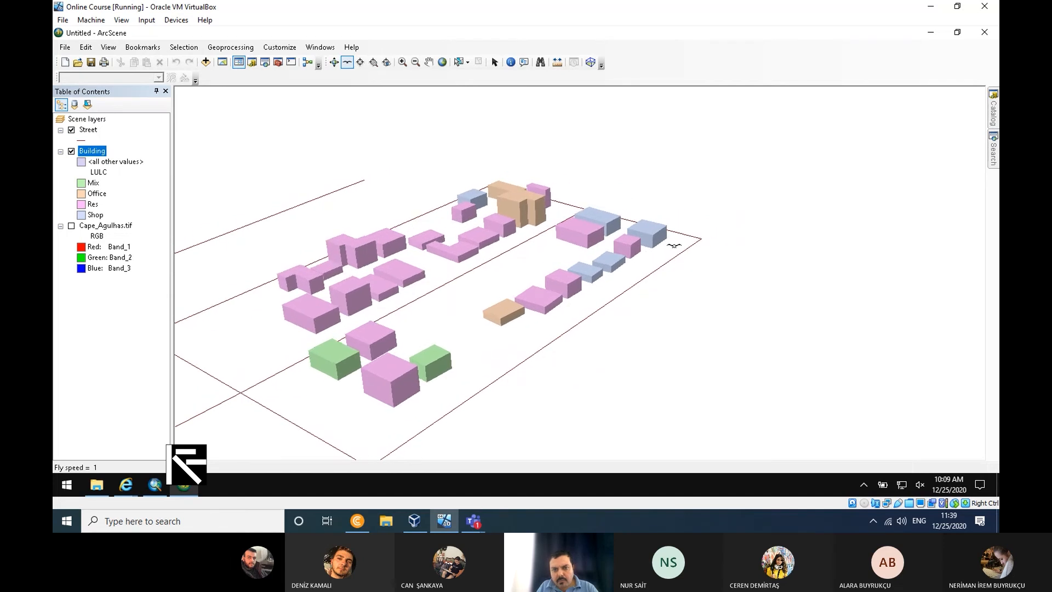
pyautogui.click(673, 240)
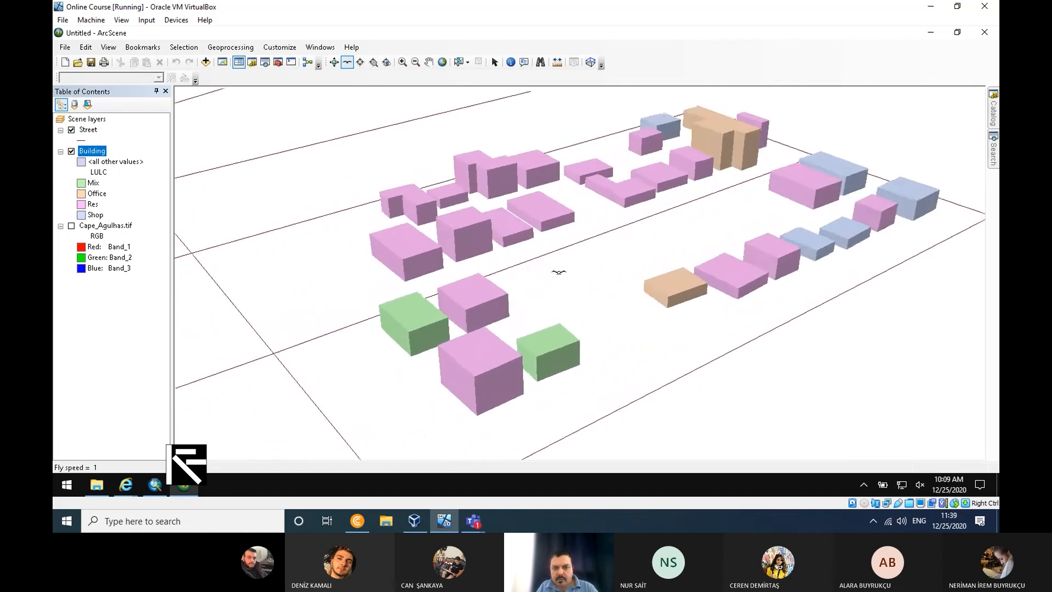
pyautogui.click(561, 271)
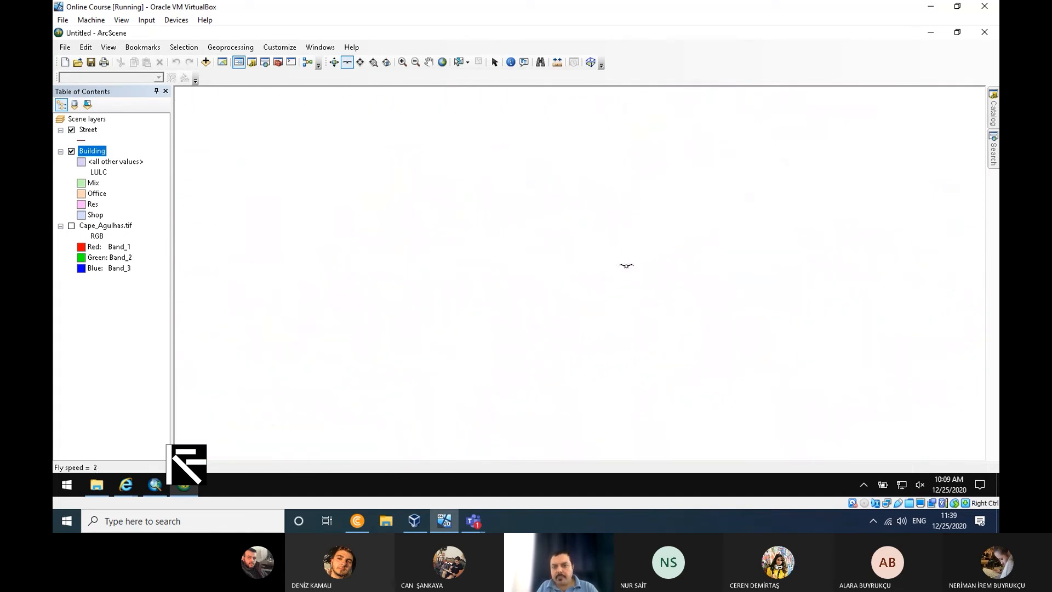
pyautogui.press('Escape')
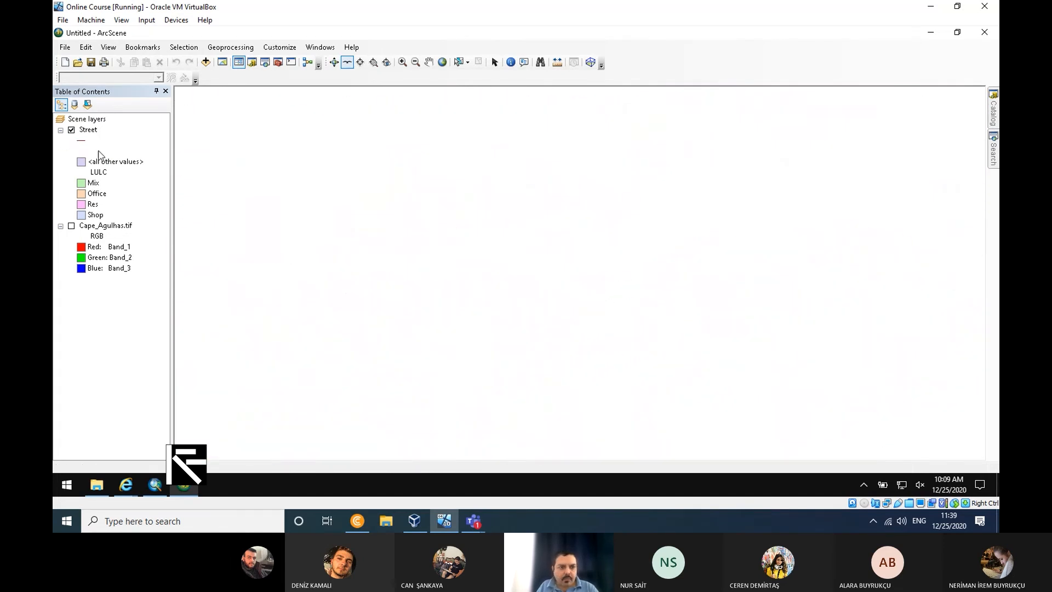
# - Zoom the scene to the Building layer and recentre the view on the extruded buildings
pyautogui.rightClick(101, 154)
pyautogui.click(170, 240)
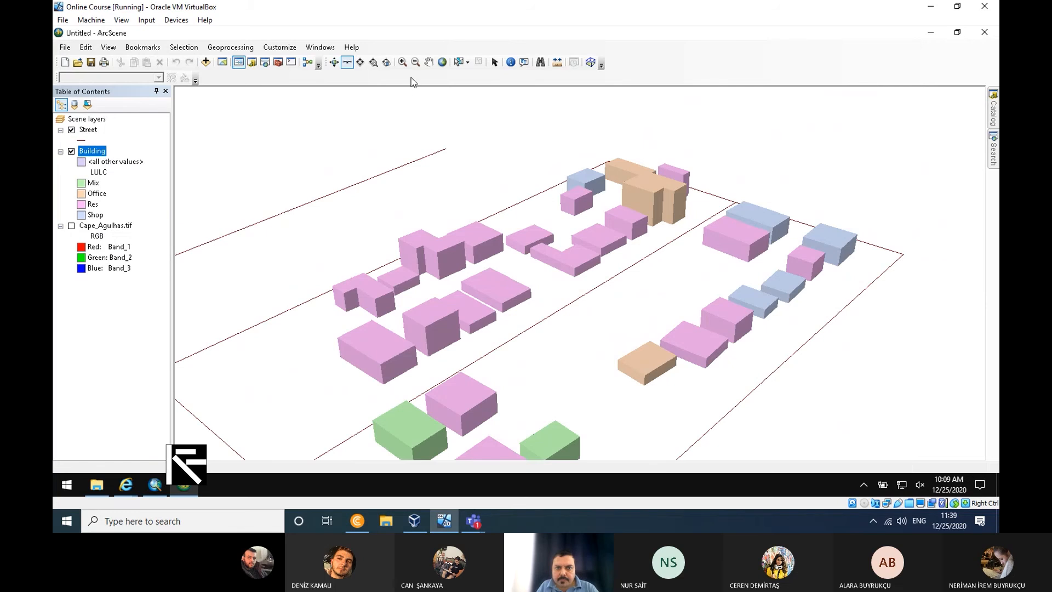
pyautogui.click(360, 63)
pyautogui.click(631, 297)
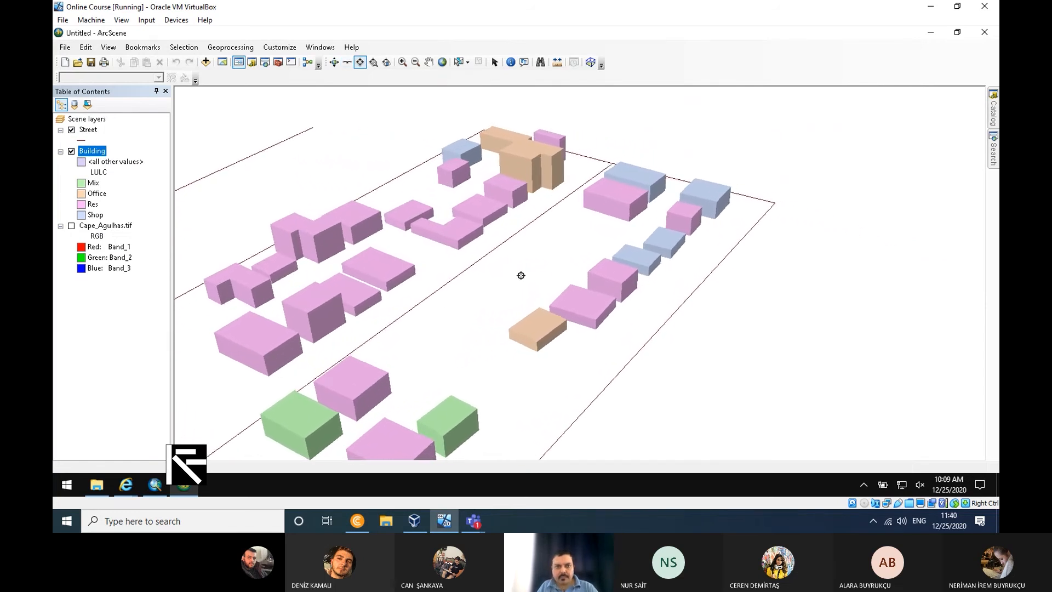
pyautogui.click(429, 61)
pyautogui.moveTo(534, 333); pyautogui.dragTo(664, 310)
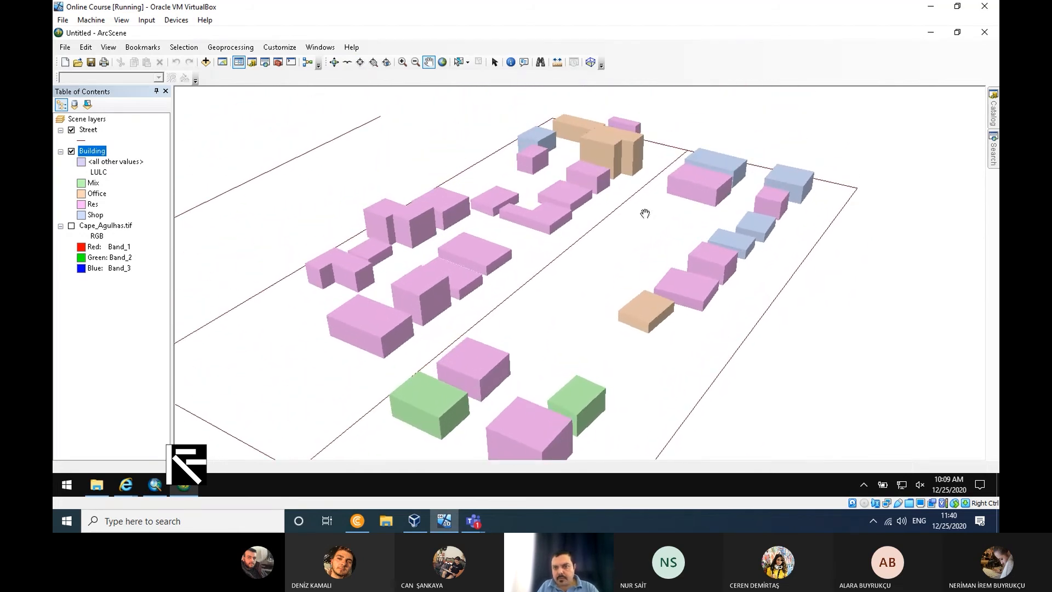
# - Review the Building layer's extrusion, fields, selection, general, source and symbology settings without changing them
pyautogui.rightClick(85, 150)
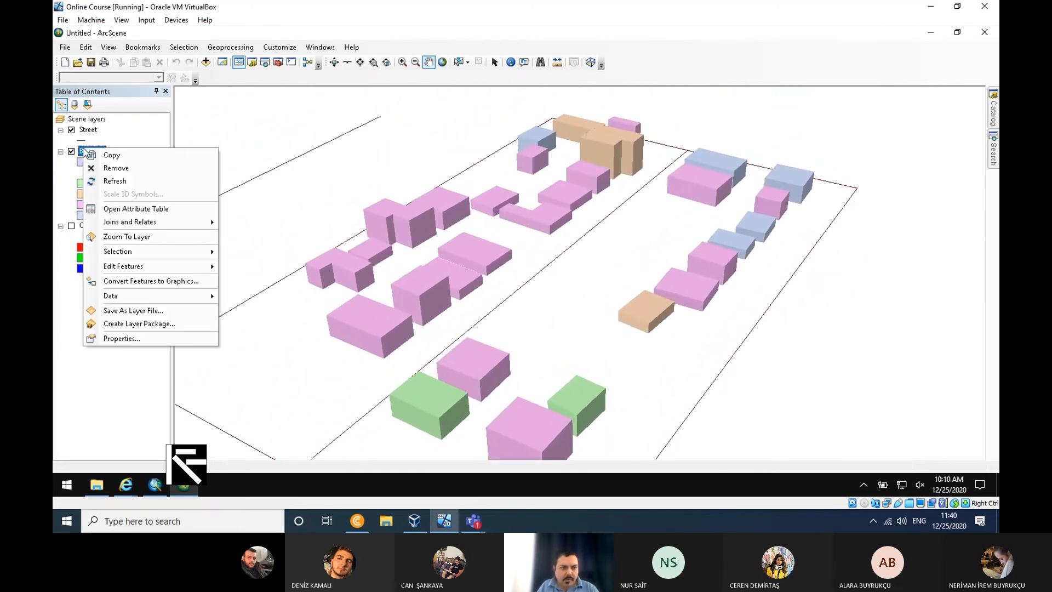
pyautogui.click(144, 343)
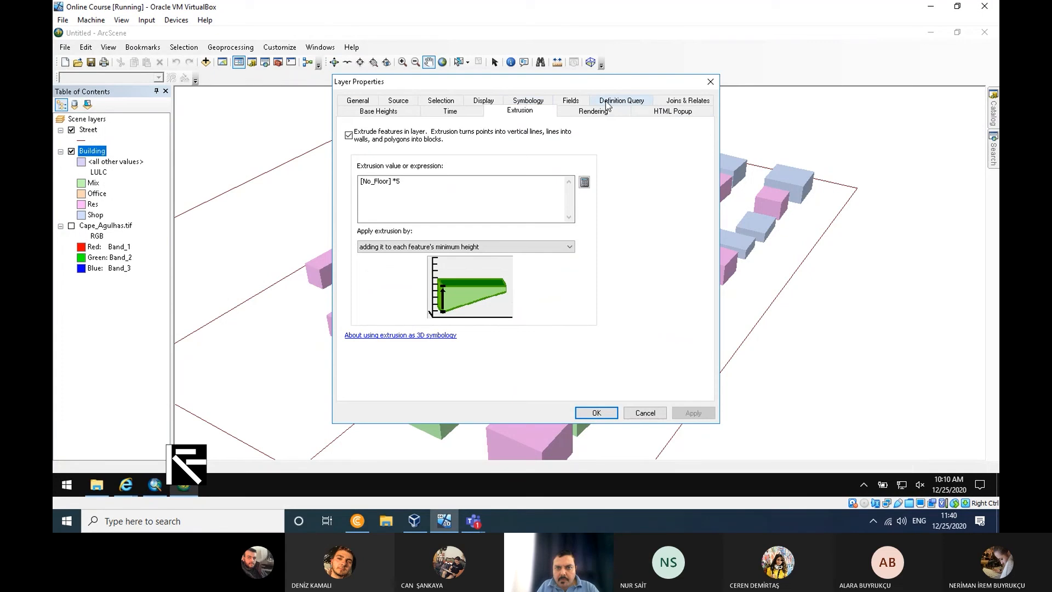
pyautogui.click(583, 101)
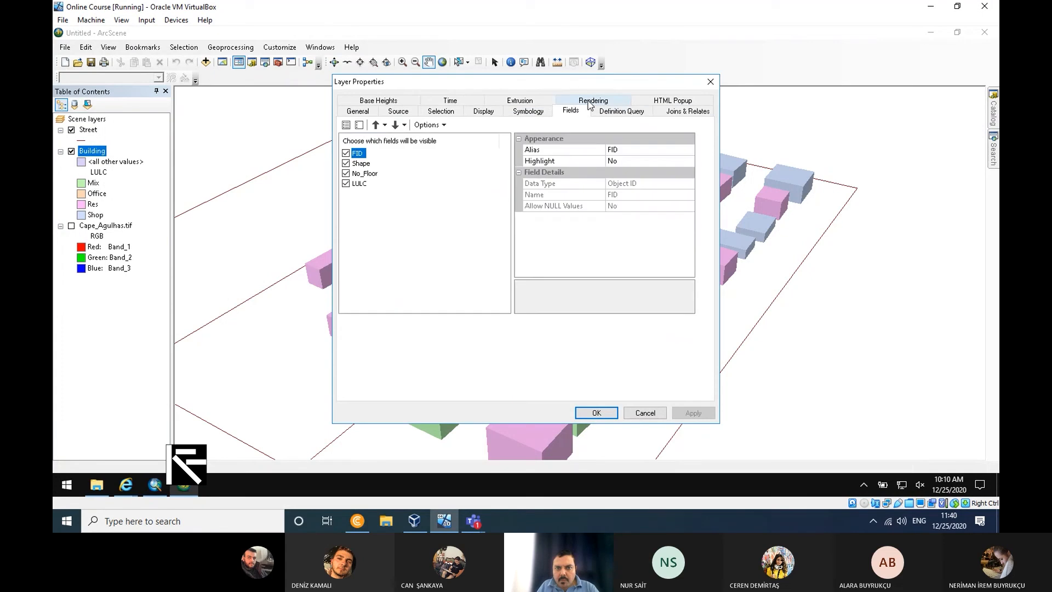
pyautogui.click(451, 113)
pyautogui.click(356, 111)
pyautogui.click(398, 111)
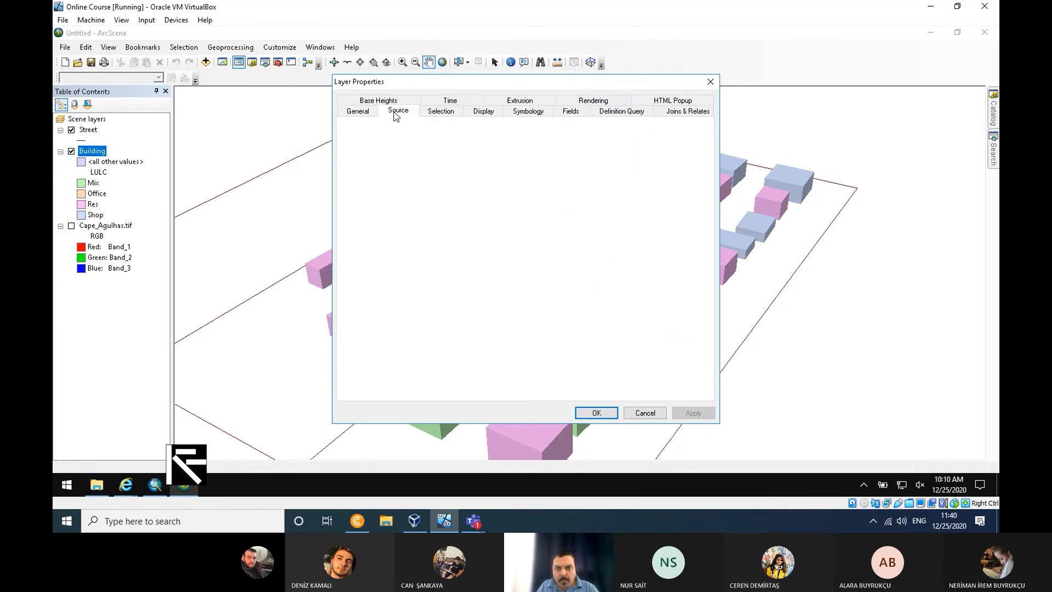
pyautogui.click(544, 109)
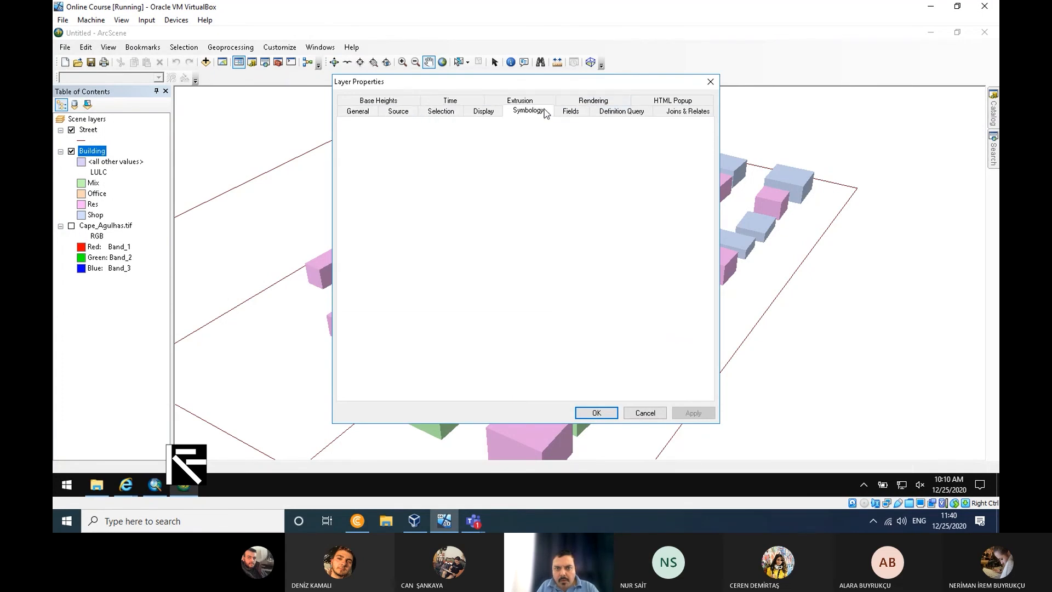
pyautogui.click(712, 82)
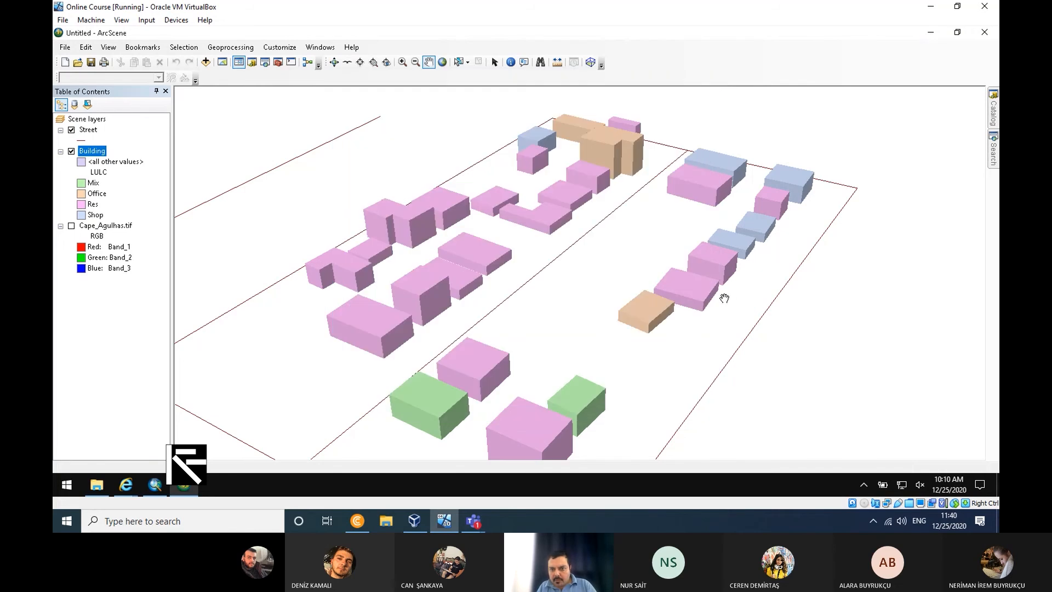
pyautogui.moveTo(692, 418); pyautogui.dragTo(673, 368)
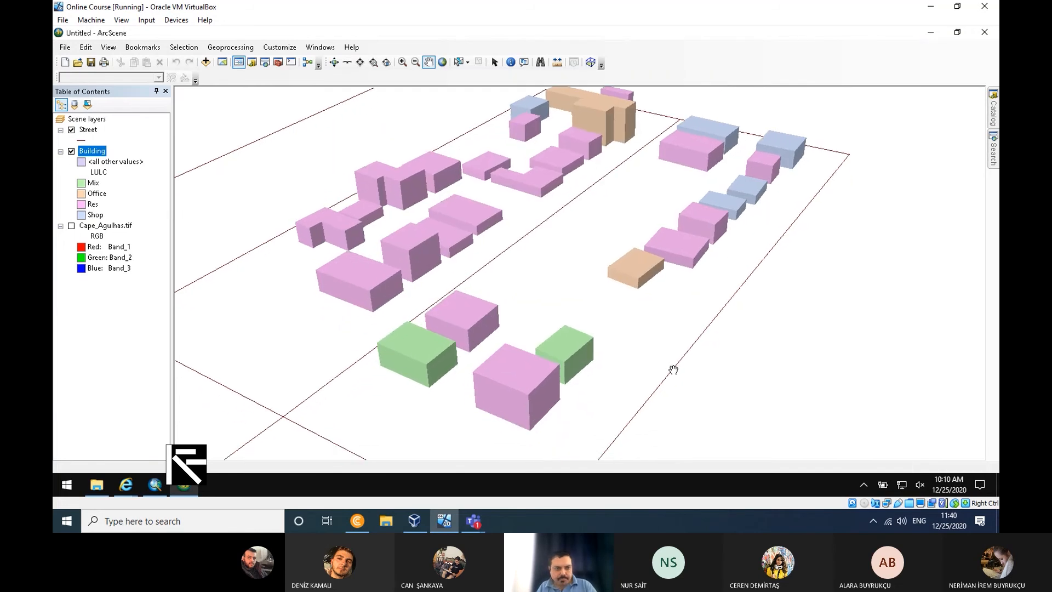
pyautogui.rightClick(93, 153)
pyautogui.press('Escape')
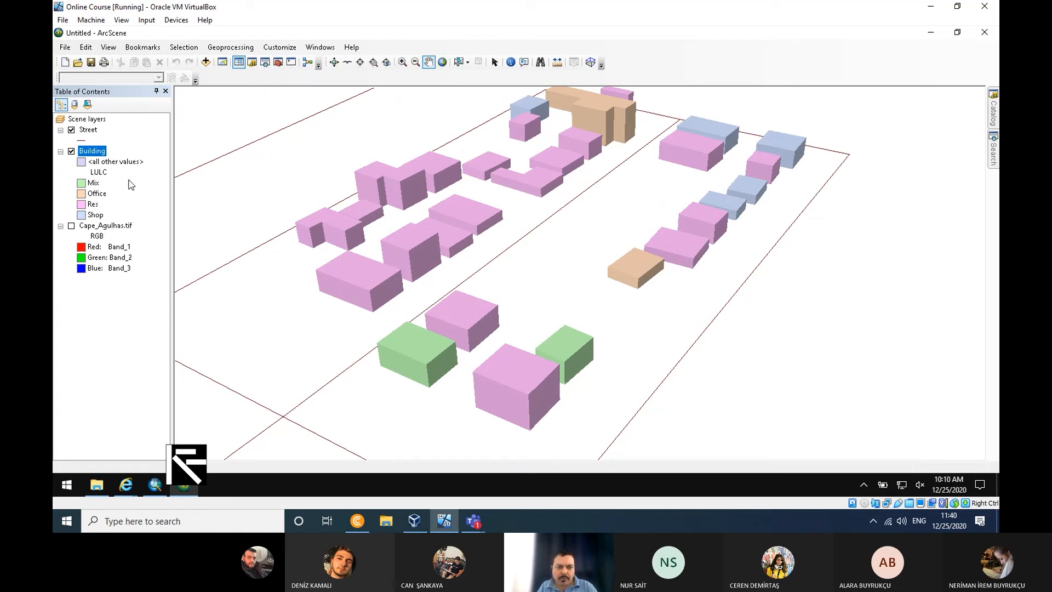
# - Review the Street layer's symbology, display, rendering and base height settings
pyautogui.rightClick(92, 132)
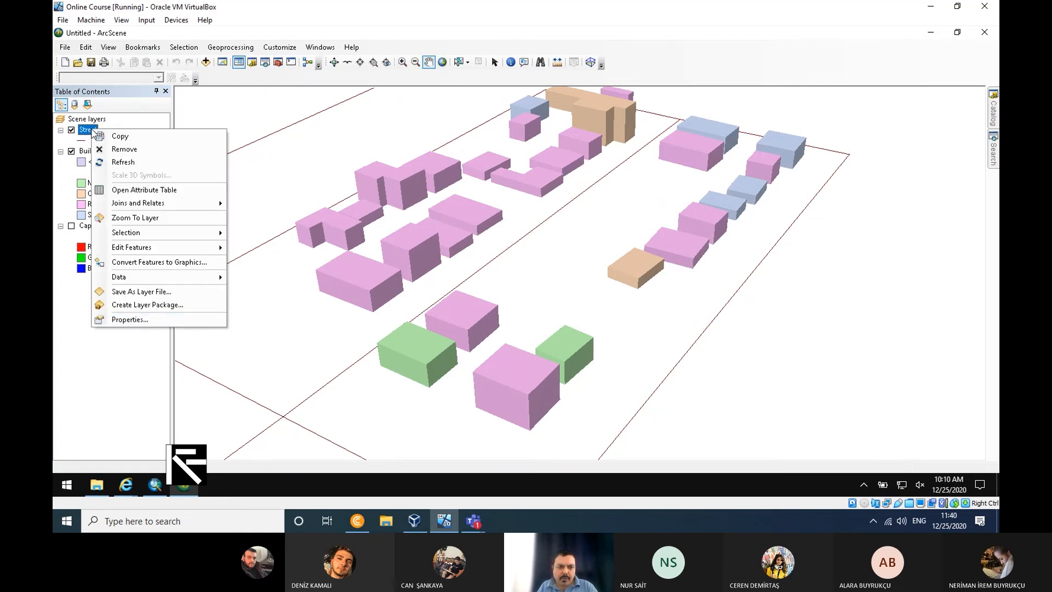
pyautogui.click(163, 316)
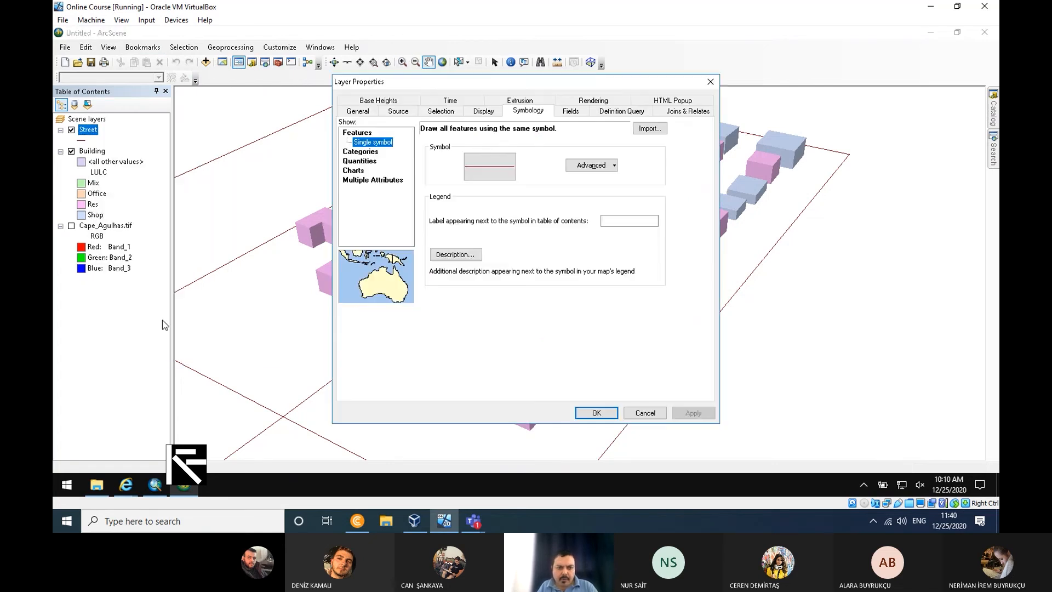
pyautogui.click(484, 112)
pyautogui.click(587, 101)
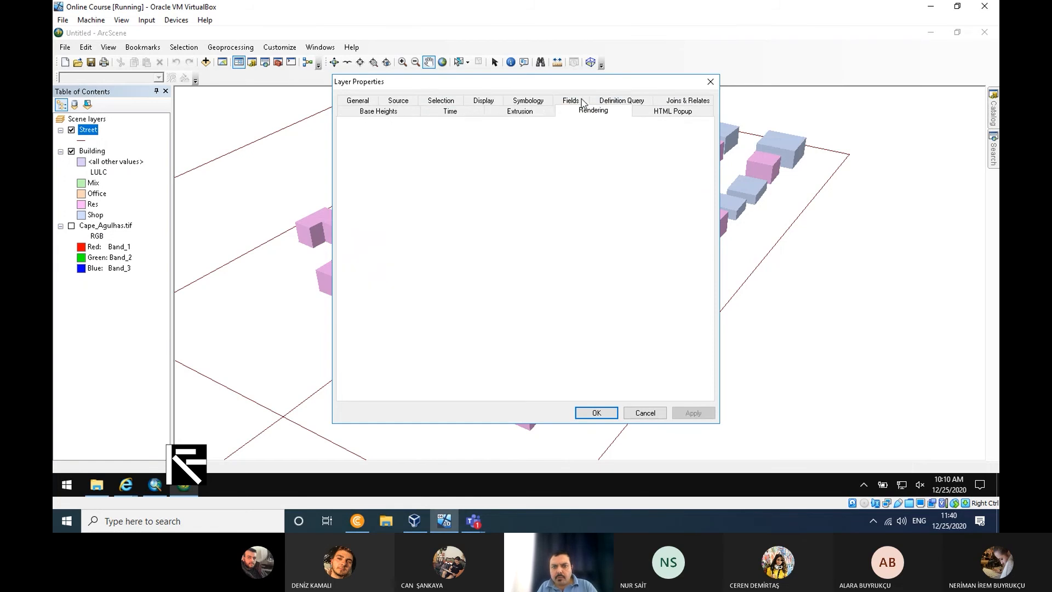
pyautogui.click(378, 110)
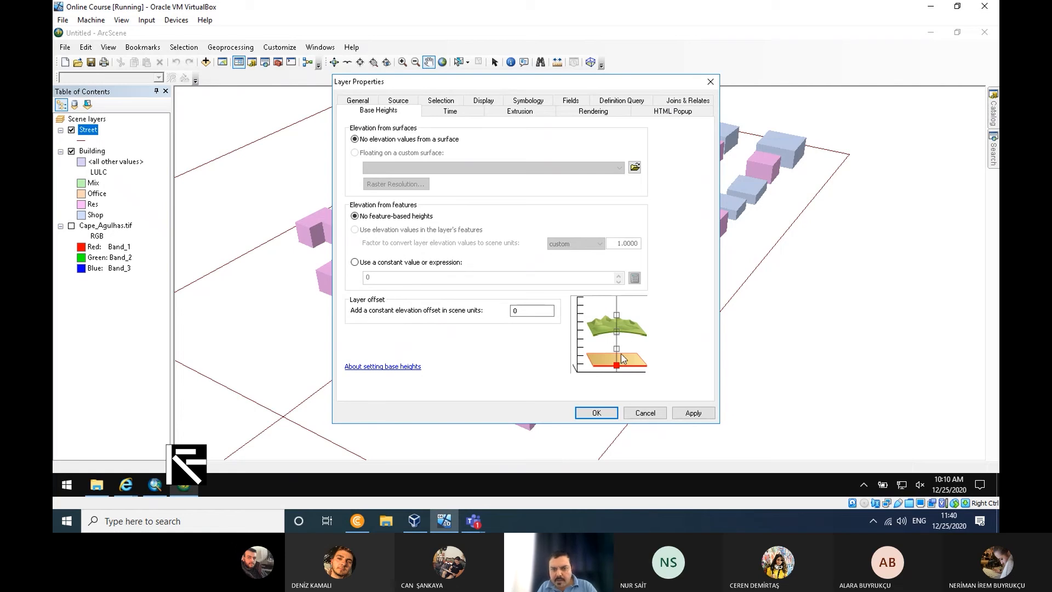
pyautogui.click(596, 412)
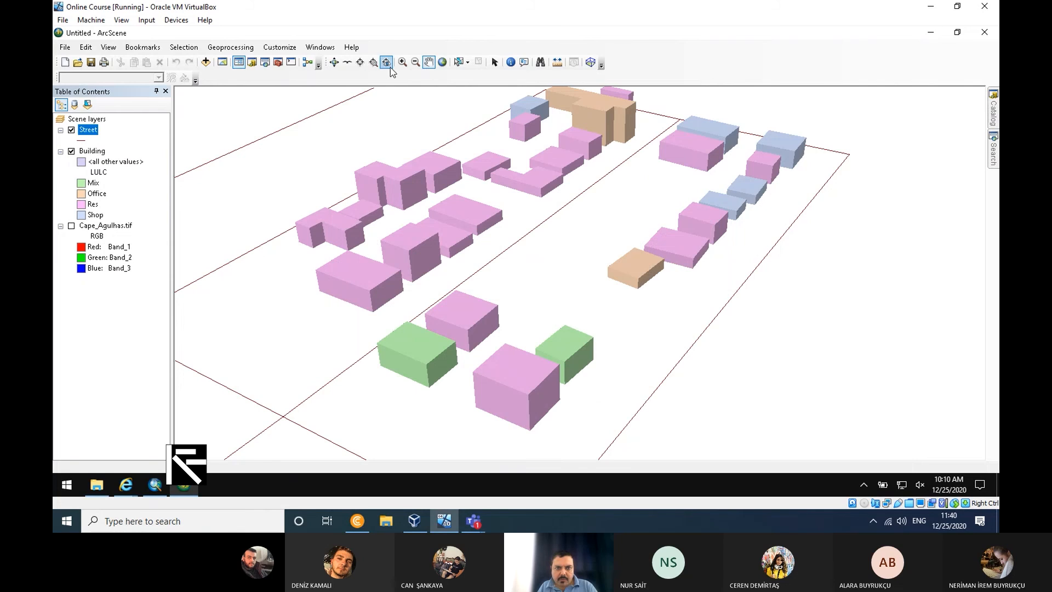
# - Symbolize the Street layer by unique values of the No_Way field and add all its values
pyautogui.click(333, 62)
pyautogui.moveTo(614, 352); pyautogui.dragTo(585, 340)
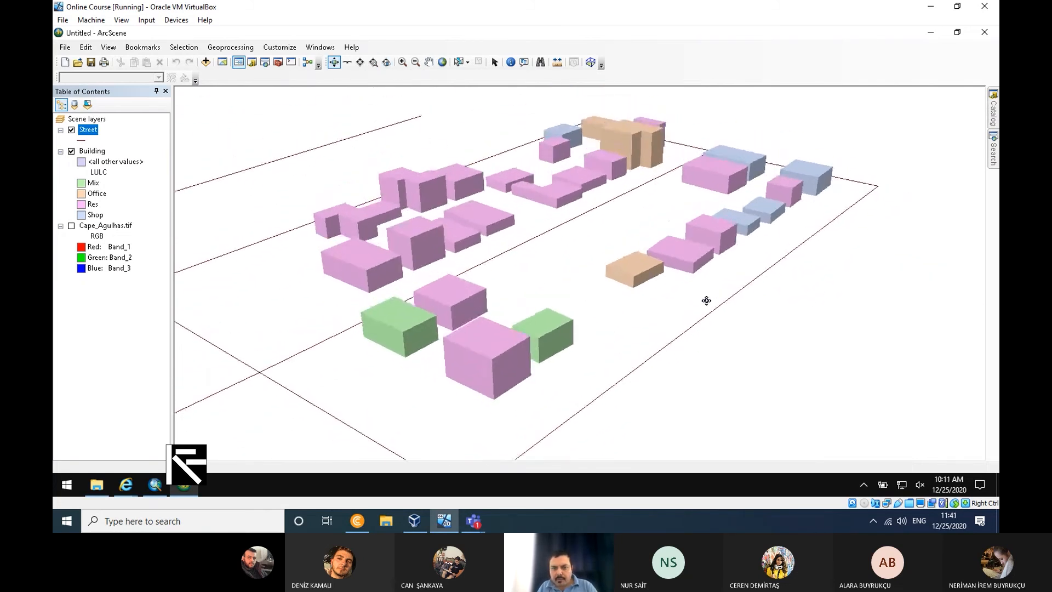
pyautogui.rightClick(90, 130)
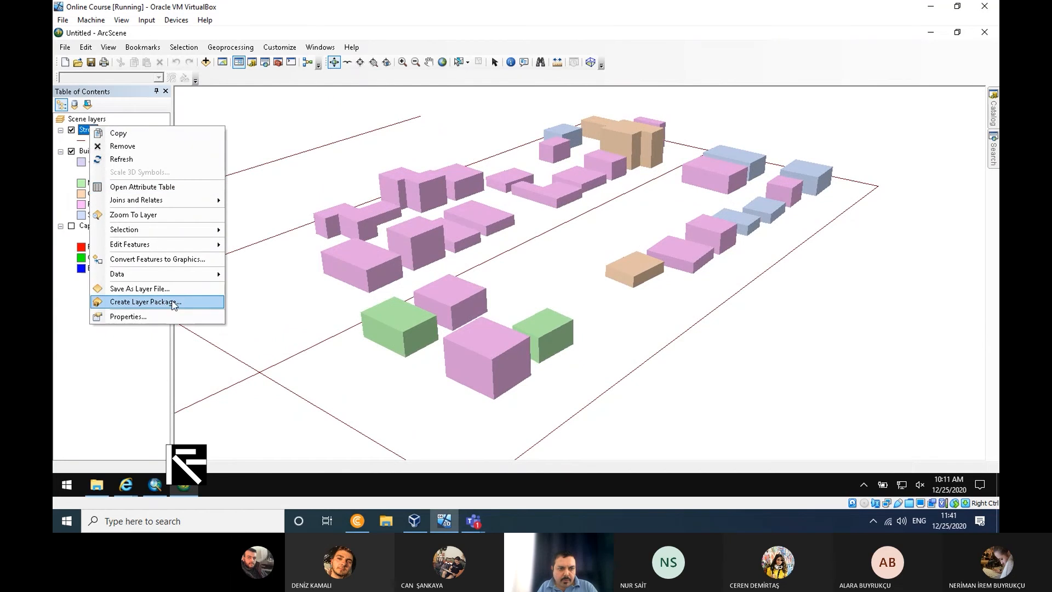
pyautogui.click(172, 312)
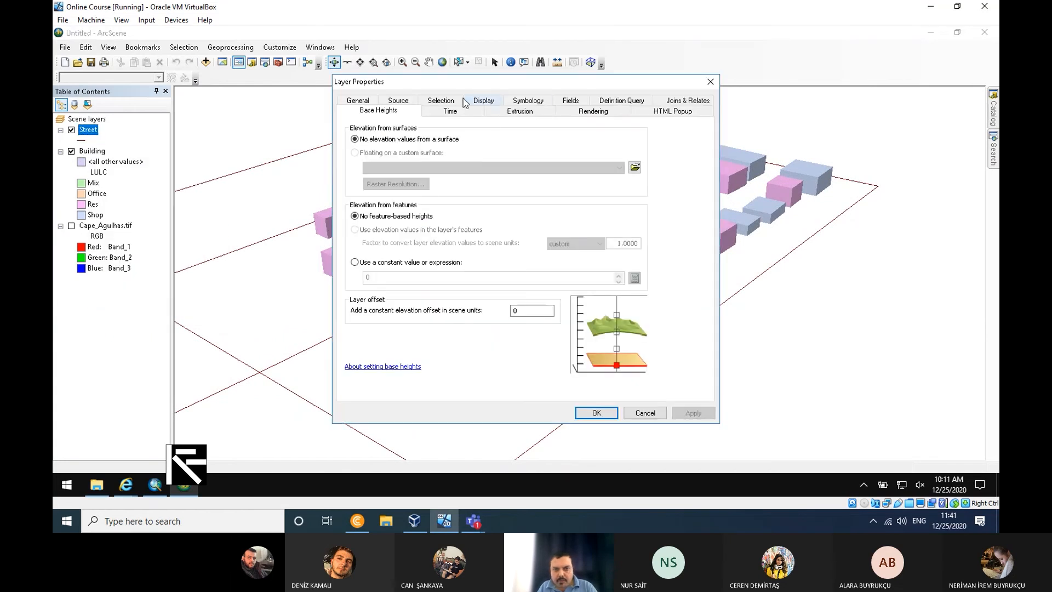
pyautogui.click(534, 101)
pyautogui.click(361, 151)
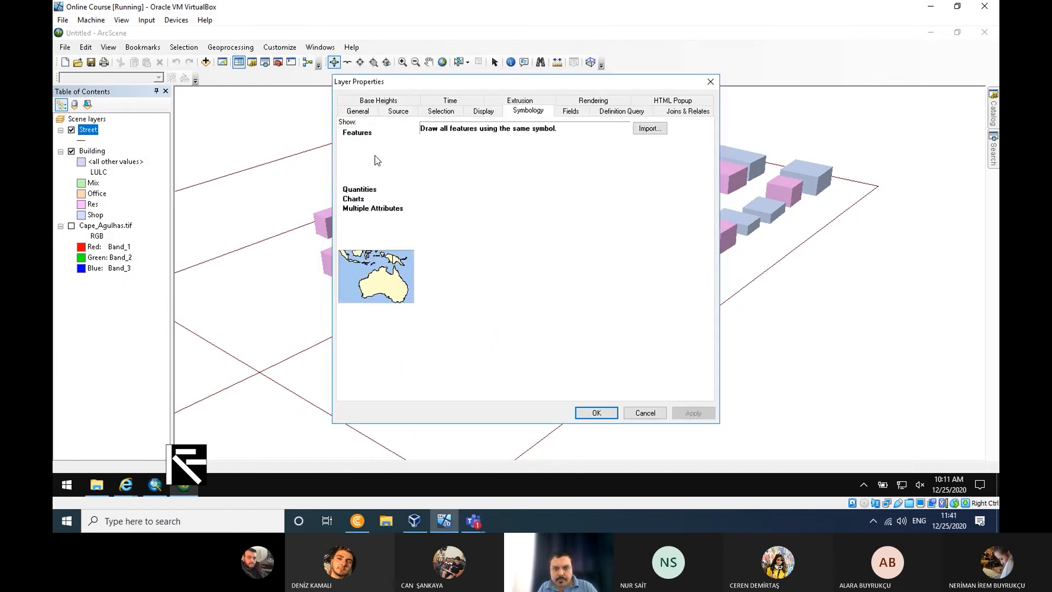
pyautogui.click(497, 156)
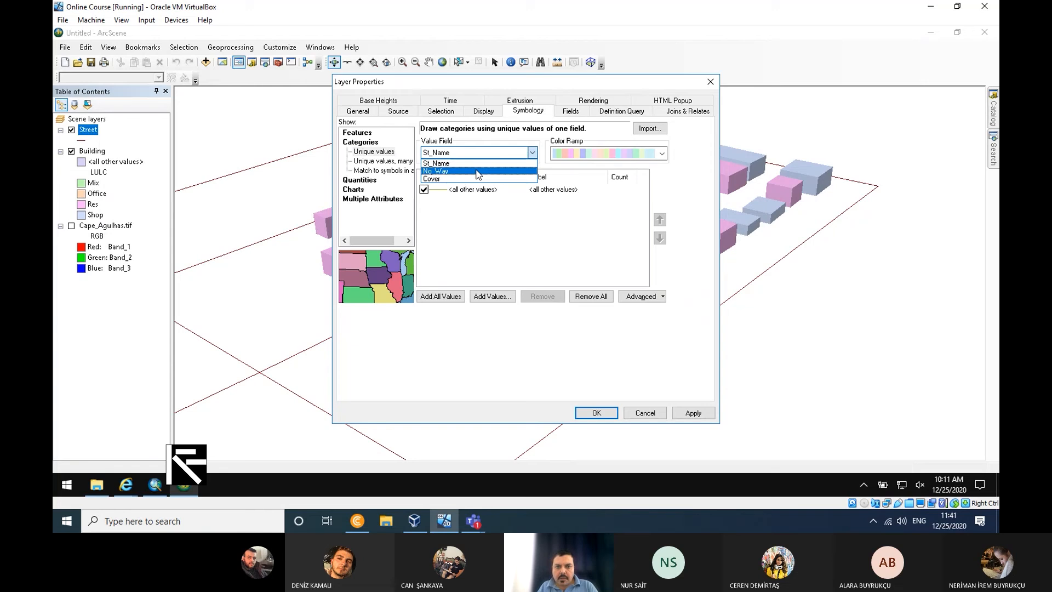
pyautogui.click(477, 171)
pyautogui.click(441, 295)
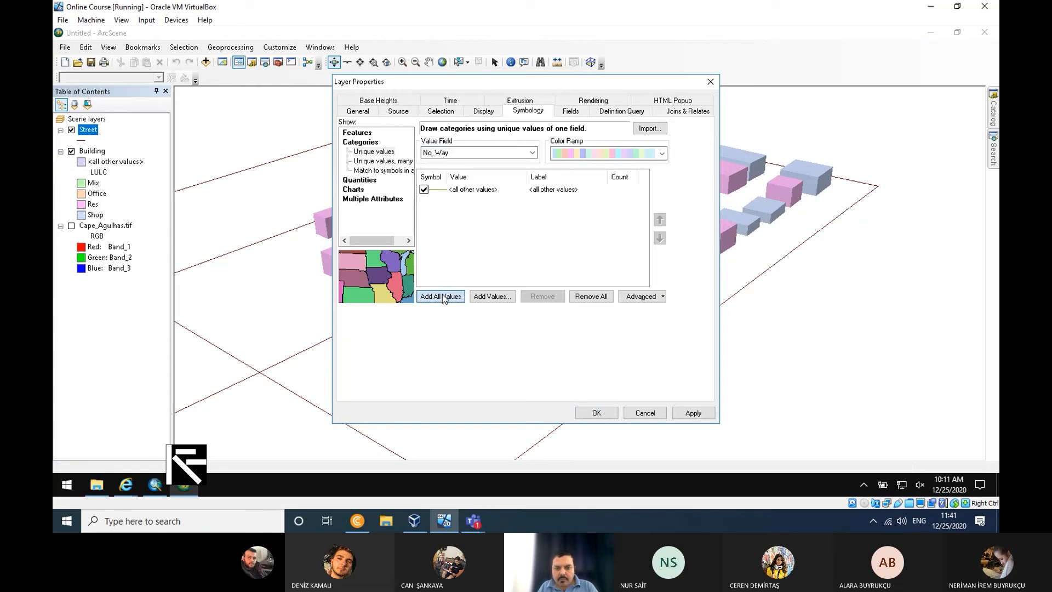
# - Assign the Highway line symbol to the Street layer's No_Way value 1
pyautogui.doubleClick(462, 221)
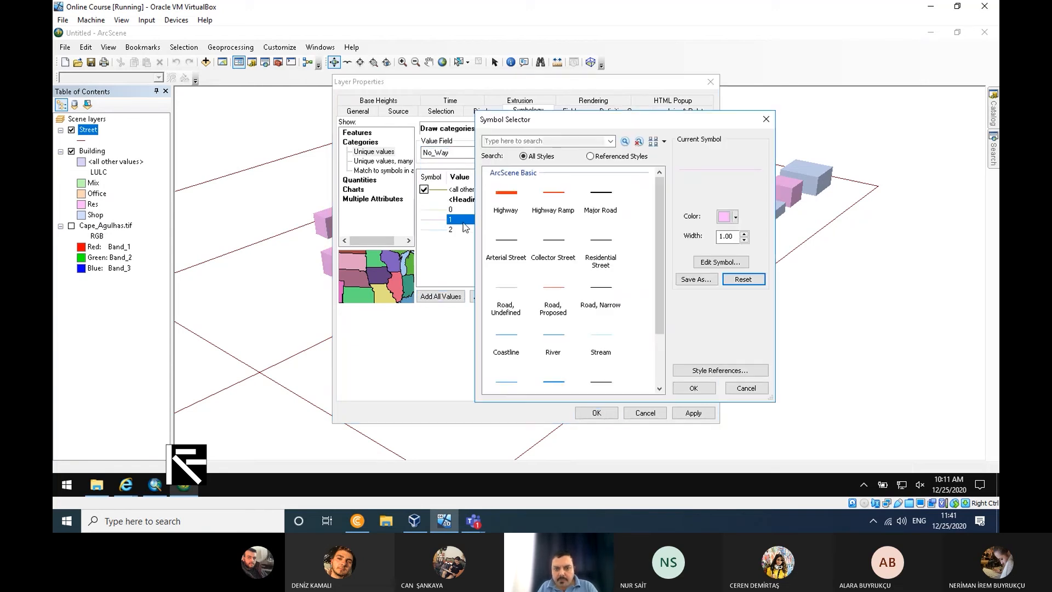
pyautogui.click(505, 193)
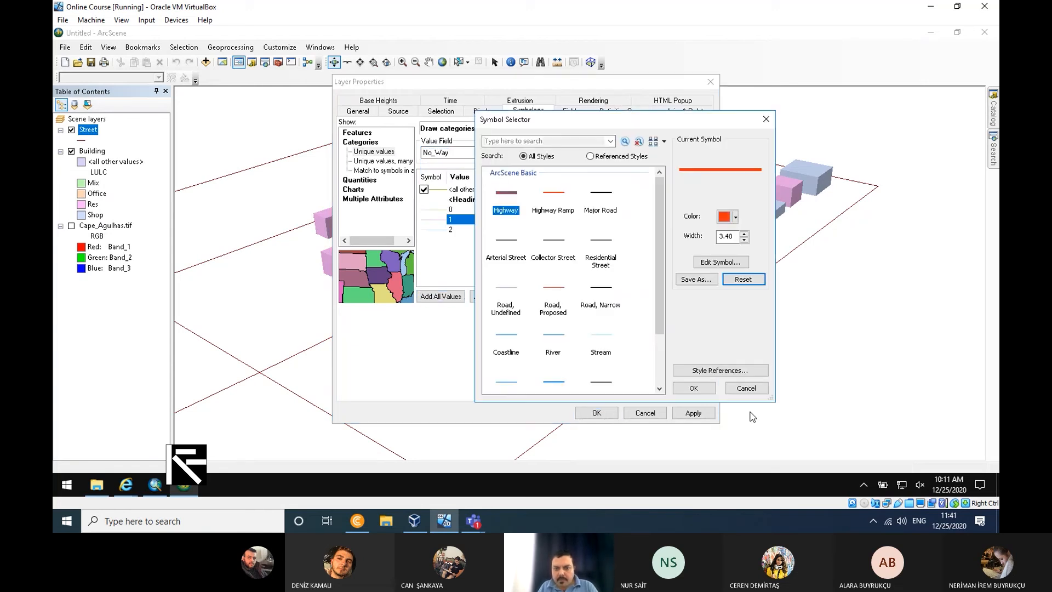
pyautogui.click(693, 387)
# - Give No_Way value 2 the Highway symbol in light blue and apply the Street layer's symbology
pyautogui.doubleClick(435, 230)
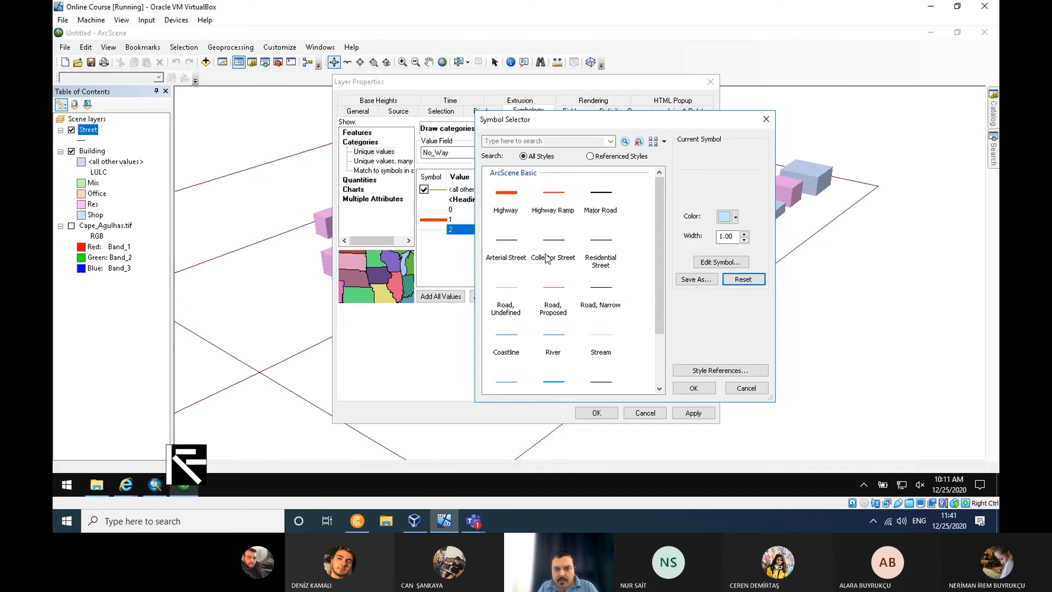
pyautogui.click(510, 203)
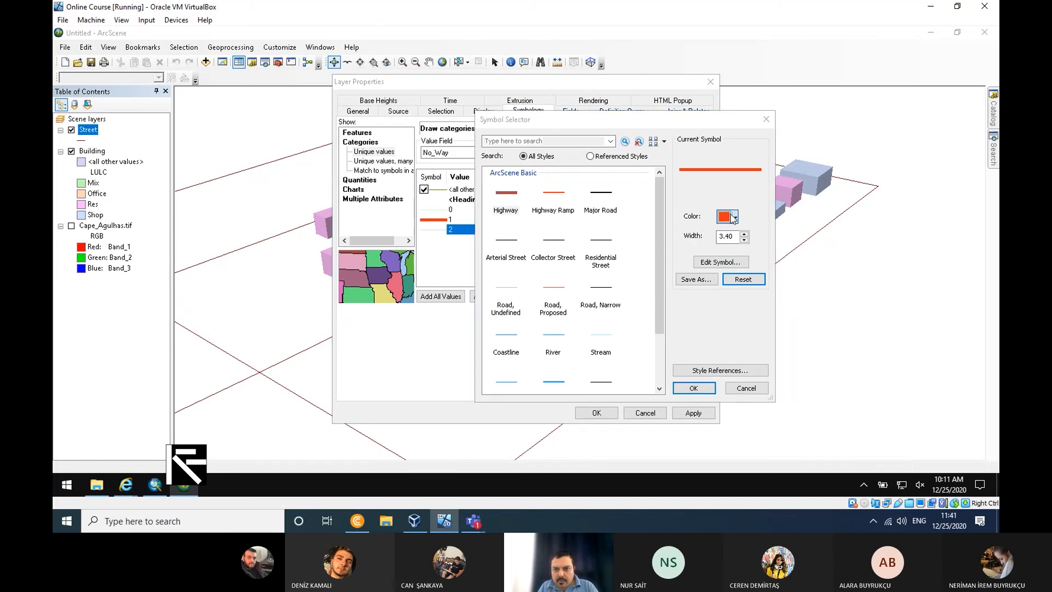
pyautogui.click(734, 216)
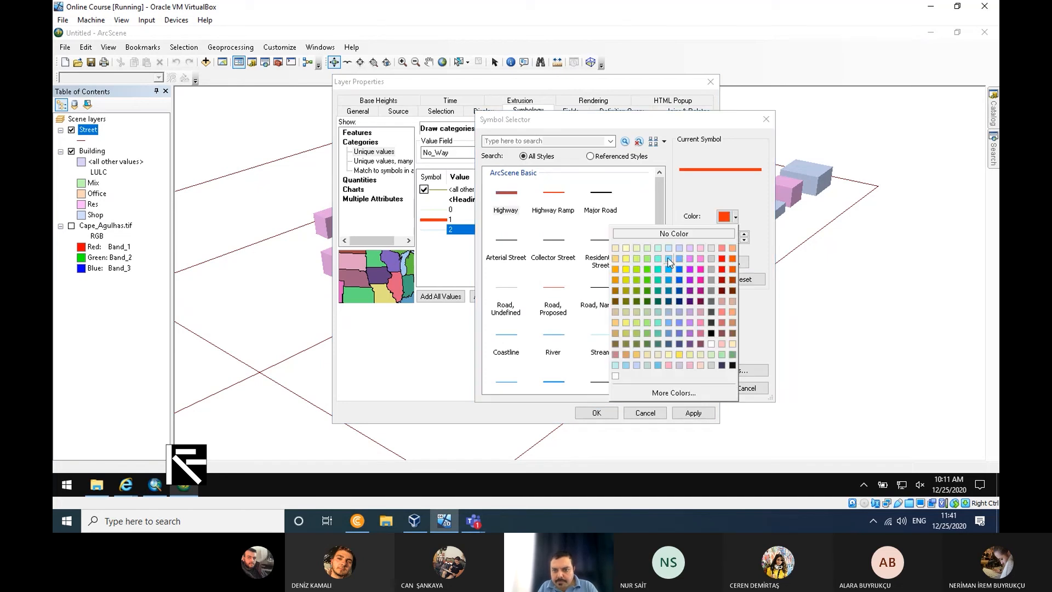
pyautogui.click(672, 266)
pyautogui.click(696, 387)
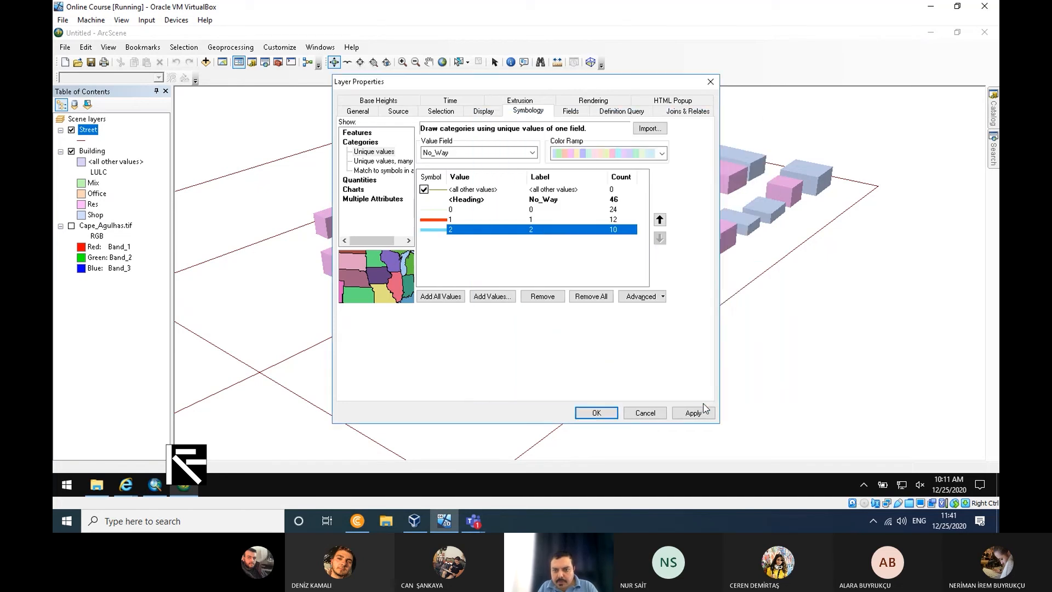
pyautogui.click(693, 411)
pyautogui.click(596, 412)
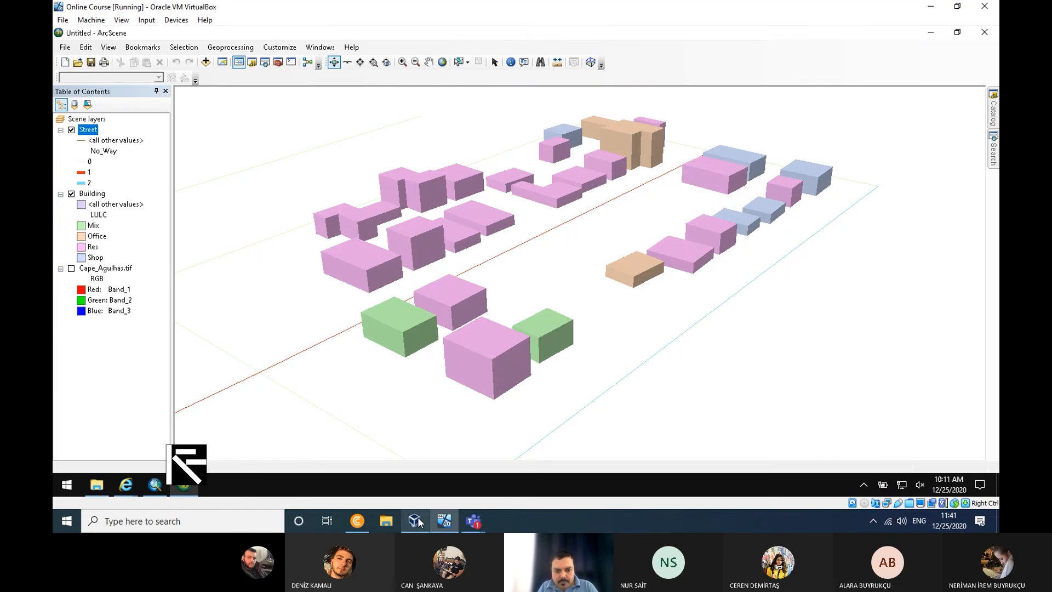
# - Add the Tree.shp shapefile to the scene
pyautogui.moveTo(422, 521)
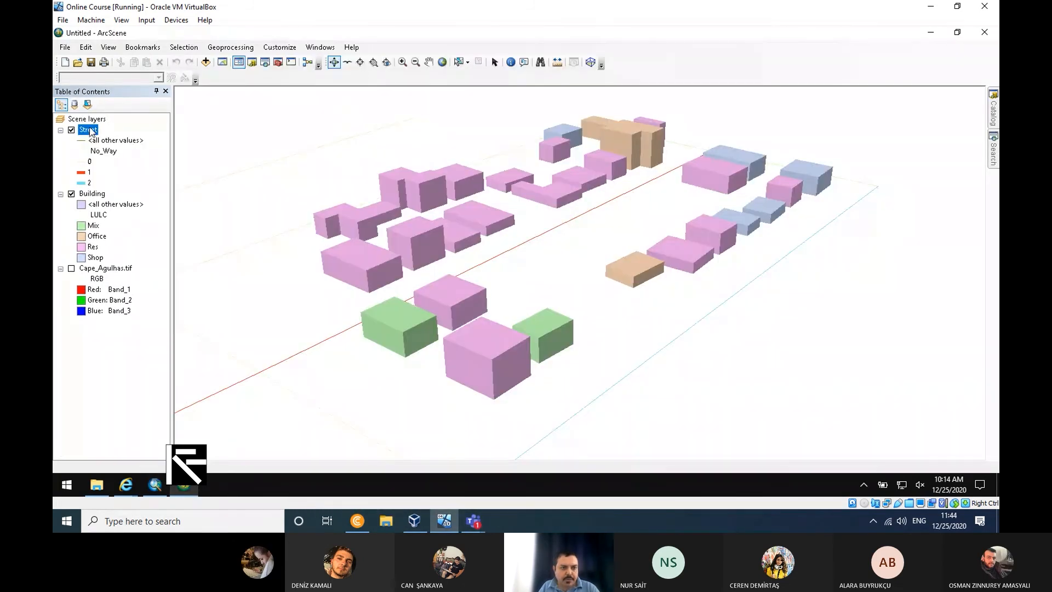
pyautogui.click(205, 62)
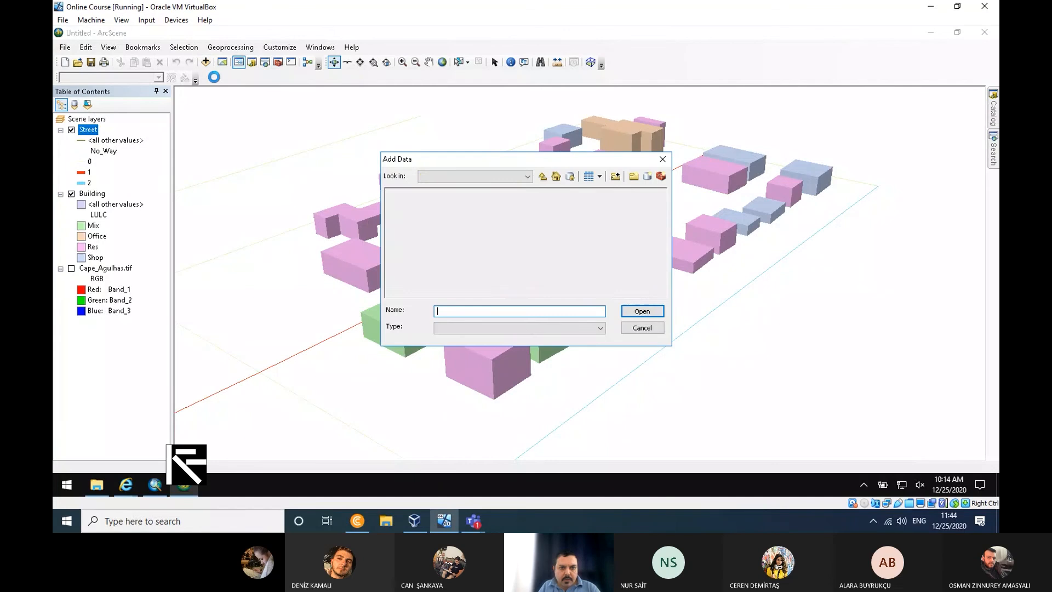
pyautogui.click(408, 224)
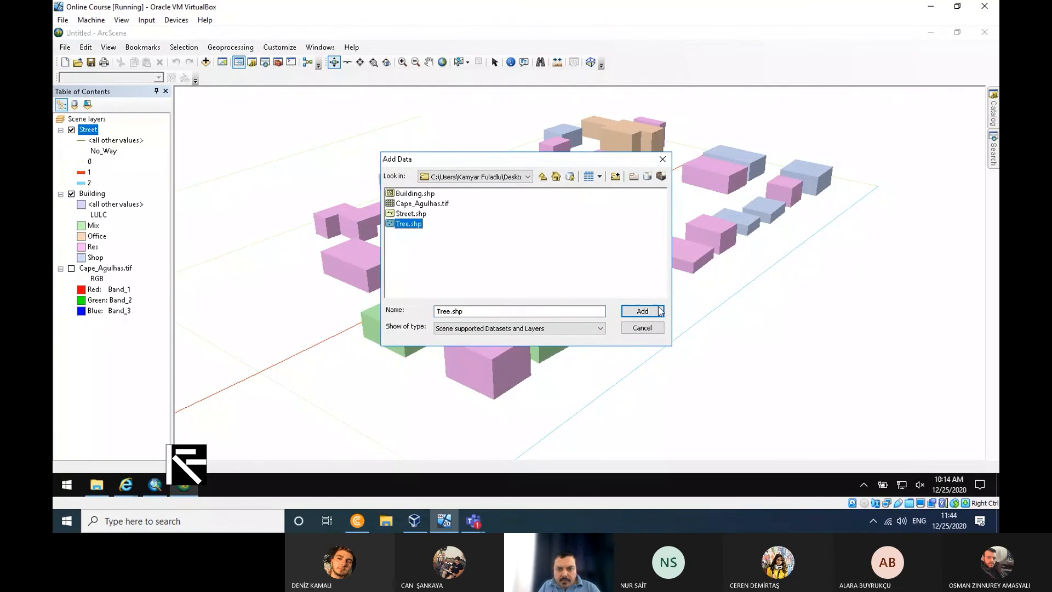
pyautogui.click(642, 310)
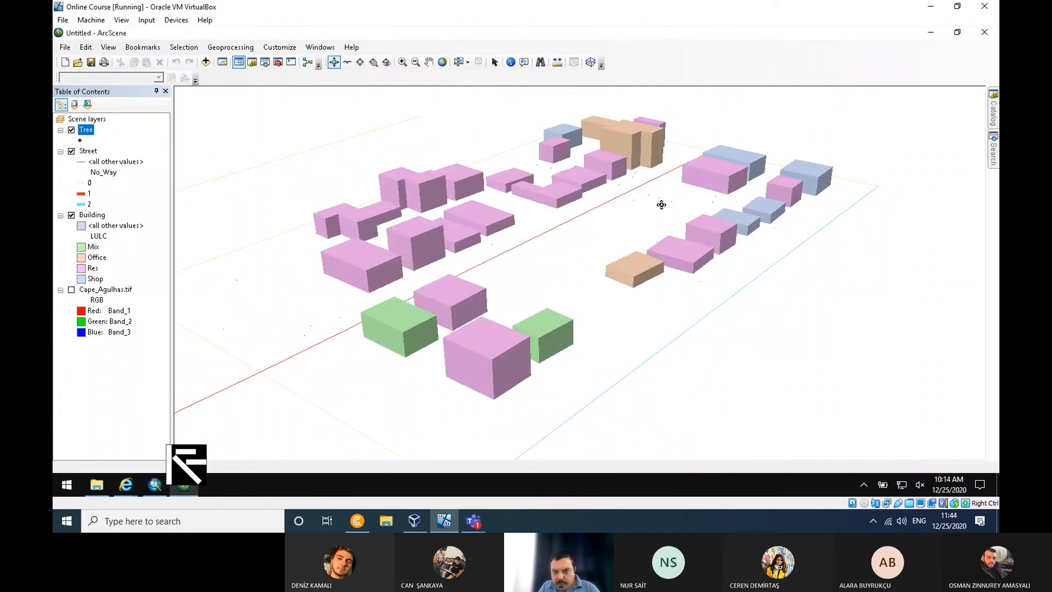
# - Symbolize the Tree layer by unique values of the Type field and assign the Palm 3 symbol to value 1
pyautogui.rightClick(92, 130)
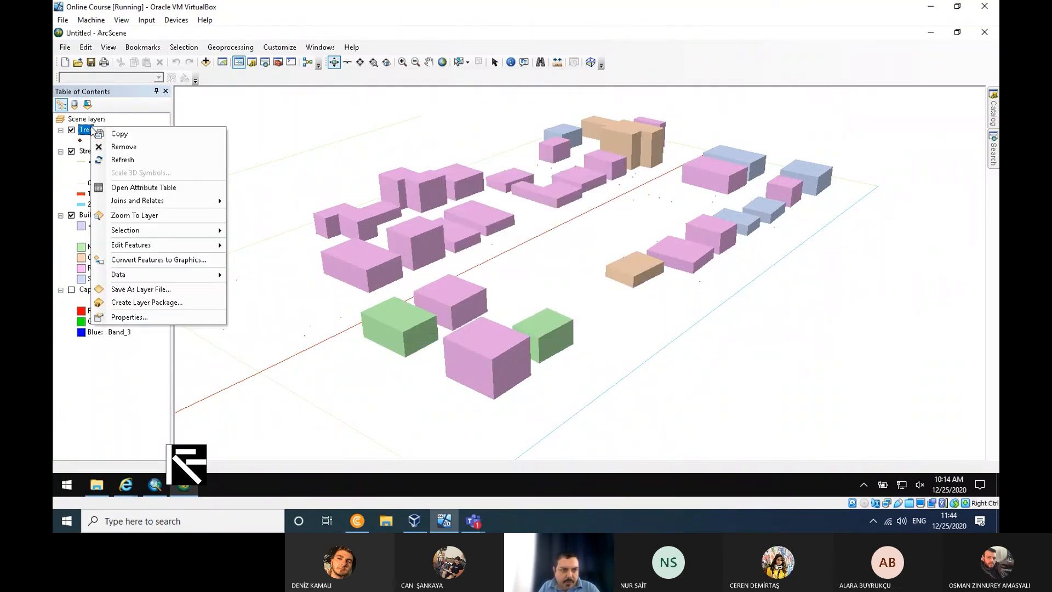
pyautogui.click(166, 320)
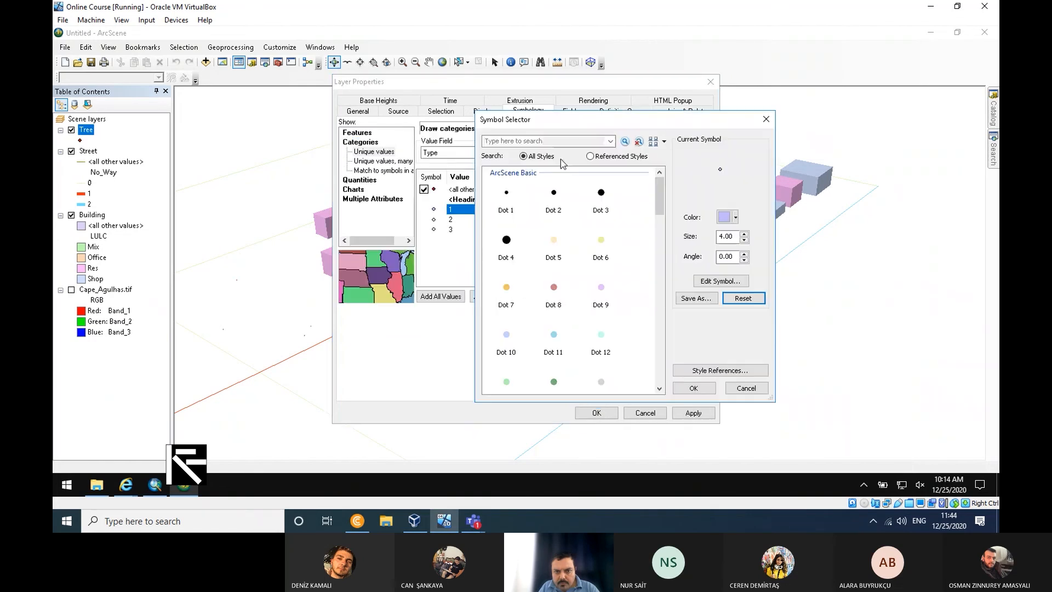
pyautogui.write('t')
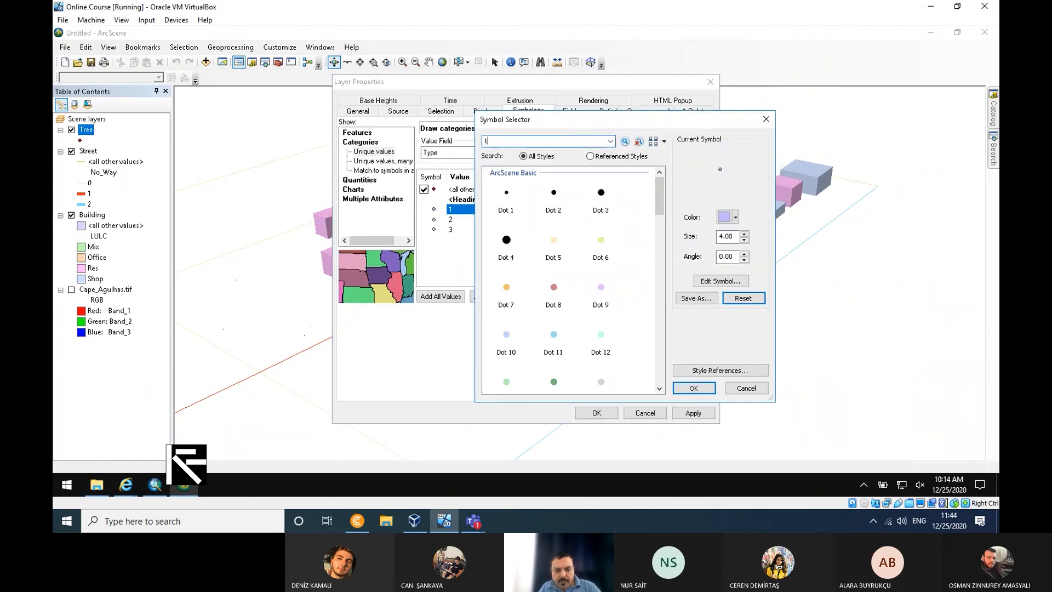
pyautogui.write('ree')
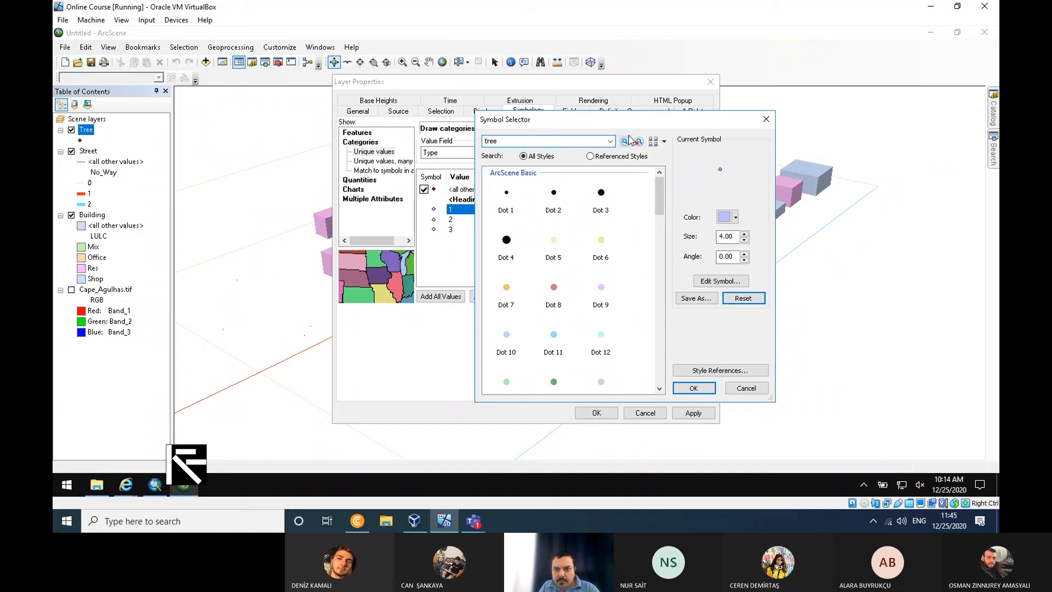
pyautogui.click(630, 140)
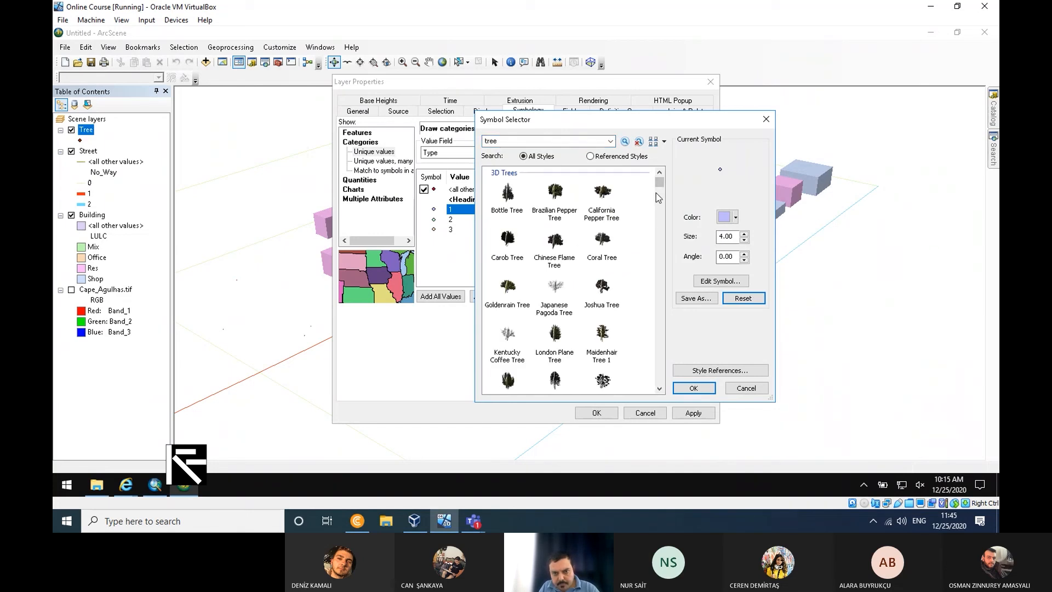
pyautogui.moveTo(659, 182); pyautogui.dragTo(663, 272)
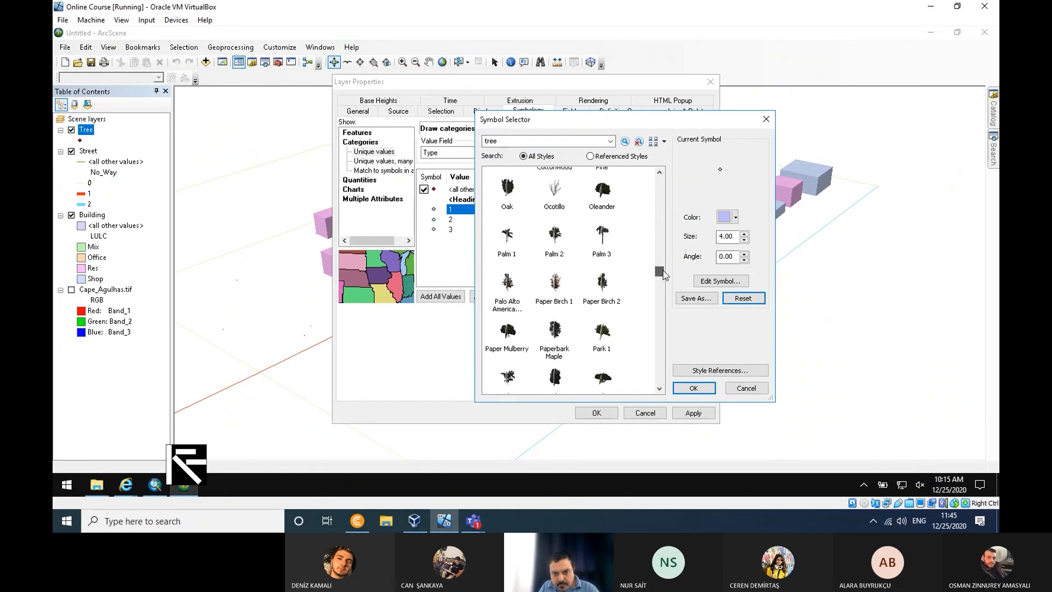
pyautogui.doubleClick(602, 237)
# - Search the symbol styles for "tree" and assign the Carob Tree symbol to the Tree layer's Type value 2
pyautogui.click(434, 222)
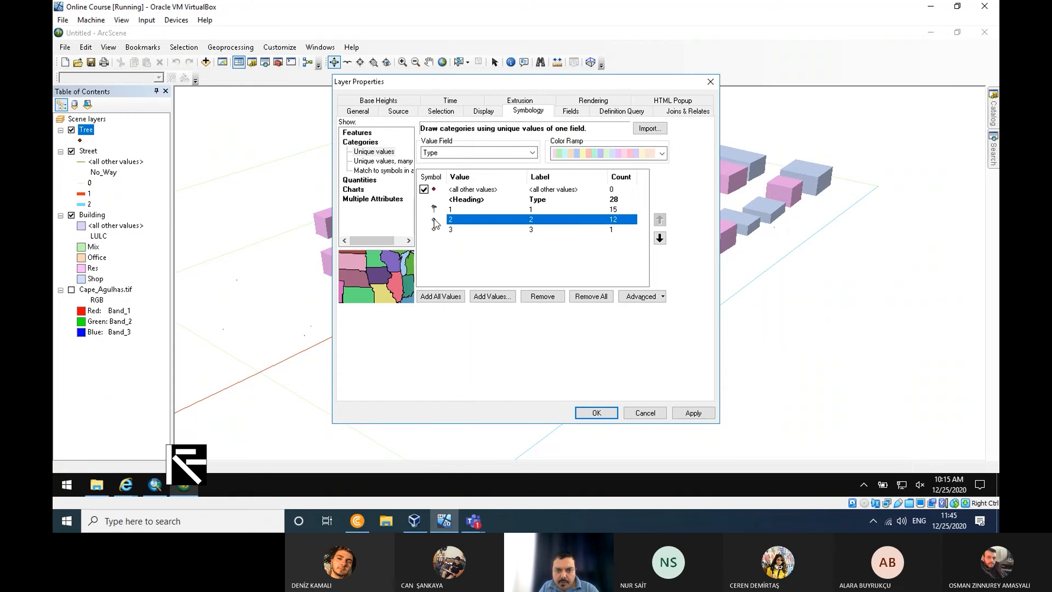
pyautogui.doubleClick(434, 222)
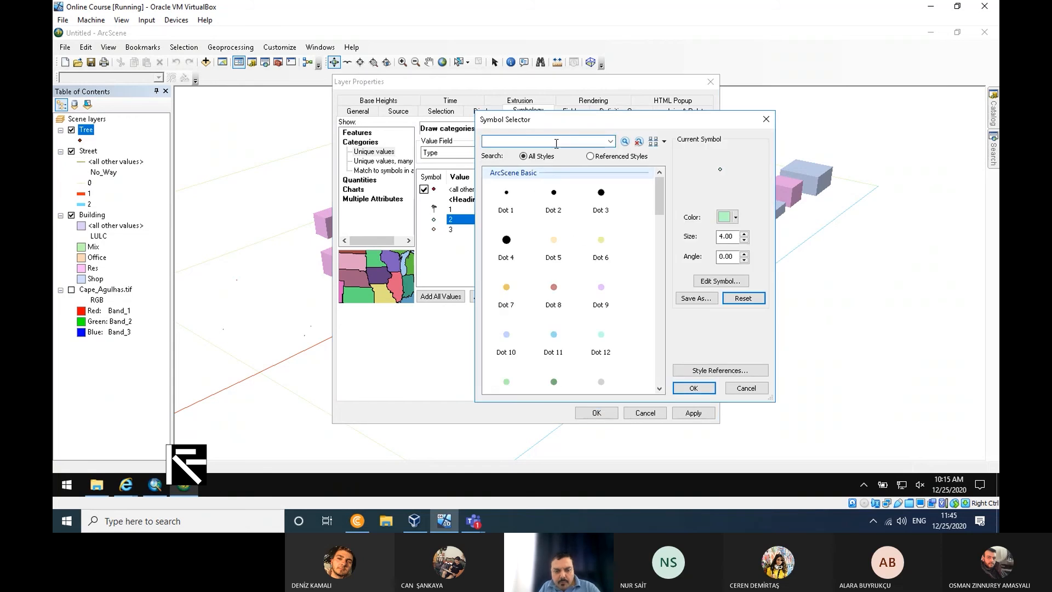
pyautogui.click(556, 143)
pyautogui.write('tree')
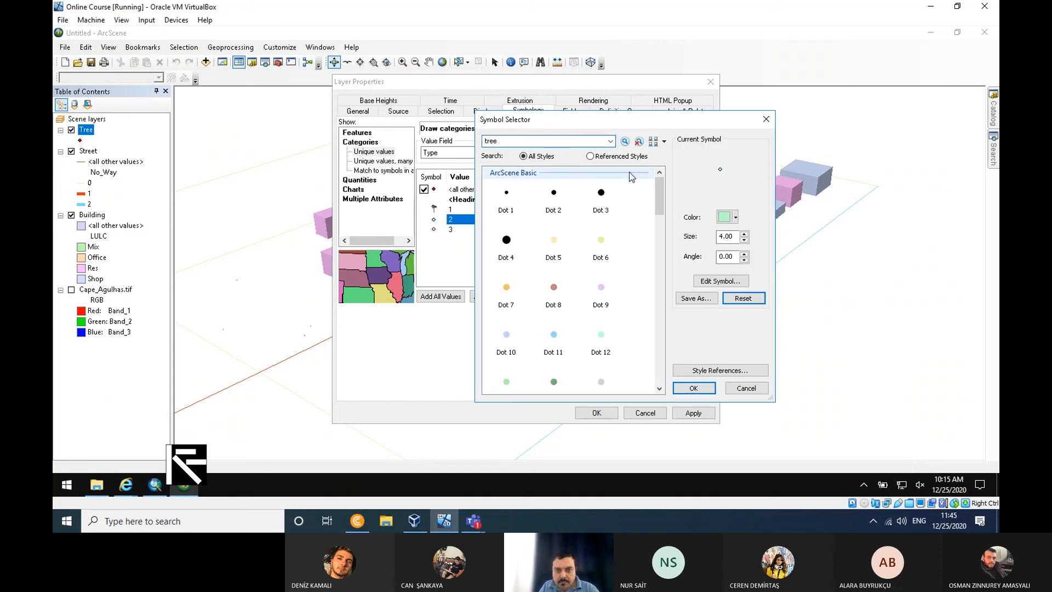
pyautogui.click(625, 142)
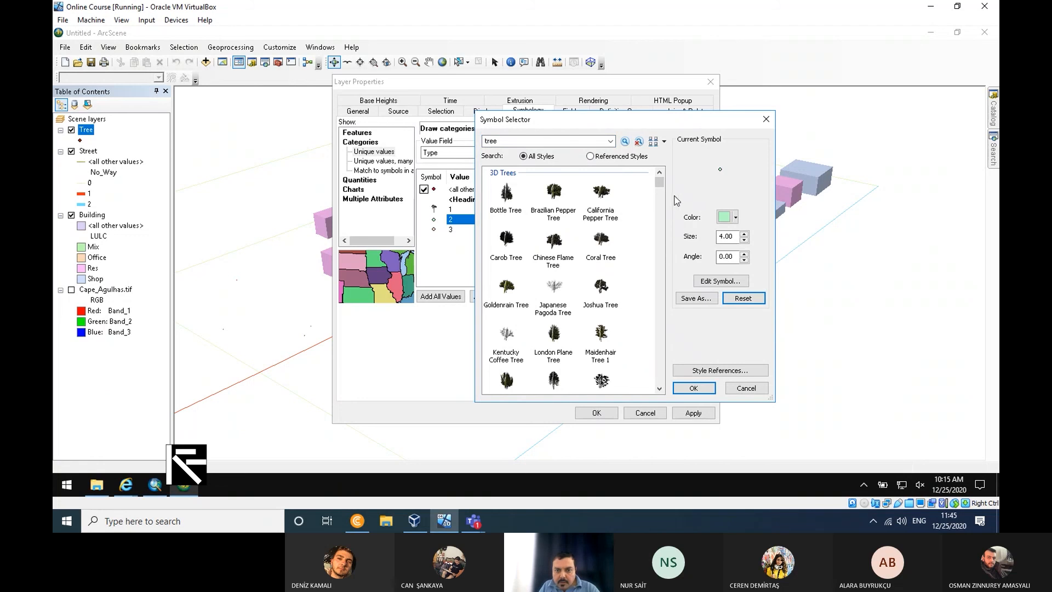
pyautogui.click(505, 241)
pyautogui.click(693, 388)
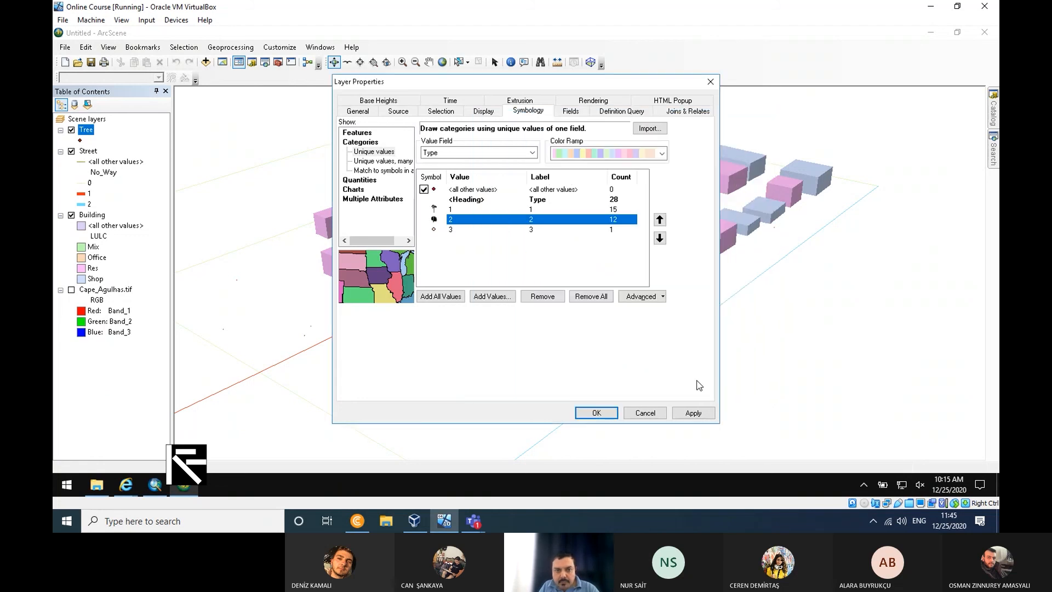
# - Assign the Silk Tree 3D symbol to Type value 3 and apply the Tree layer's symbology
pyautogui.click(433, 230)
pyautogui.doubleClick(433, 229)
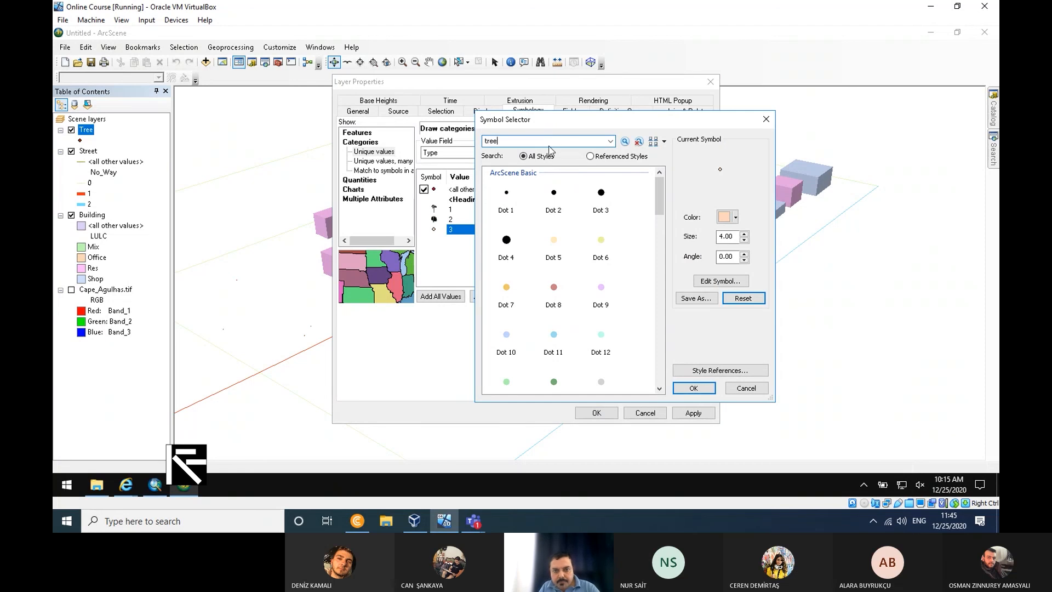
pyautogui.click(624, 141)
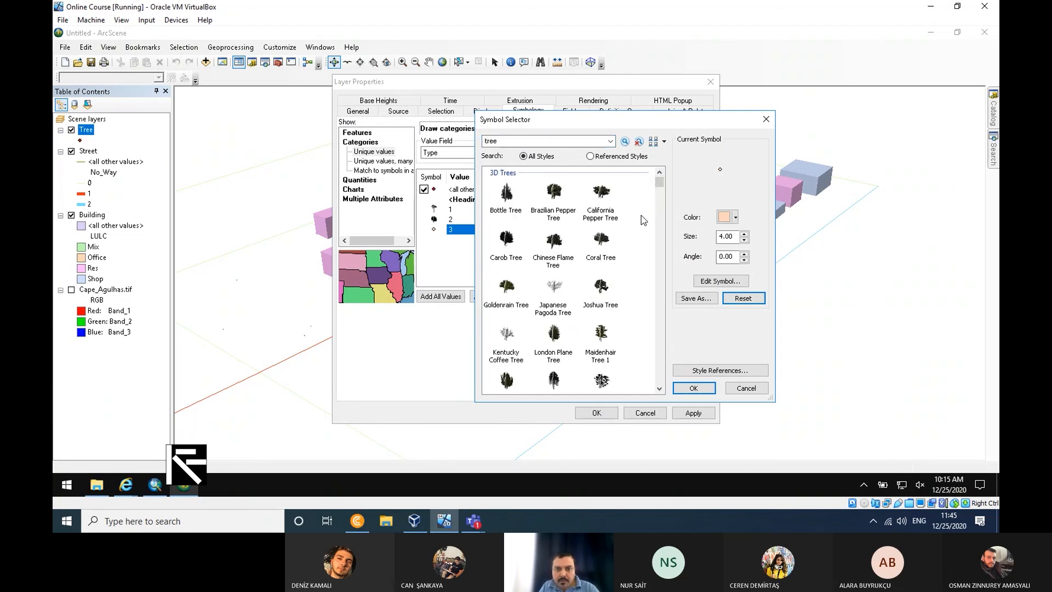
pyautogui.moveTo(659, 183); pyautogui.dragTo(658, 193)
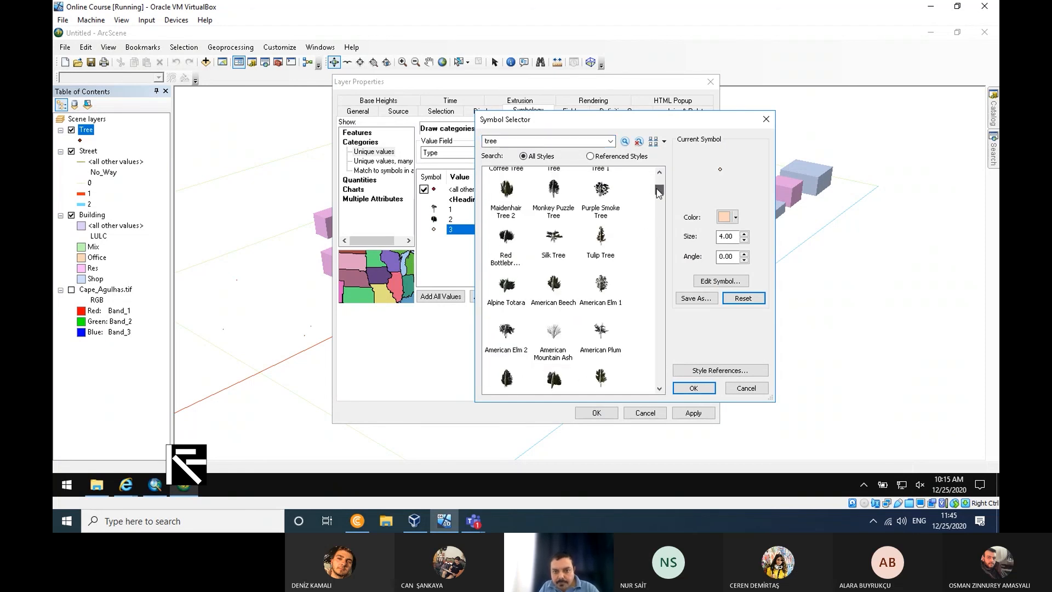
pyautogui.click(554, 238)
pyautogui.click(693, 388)
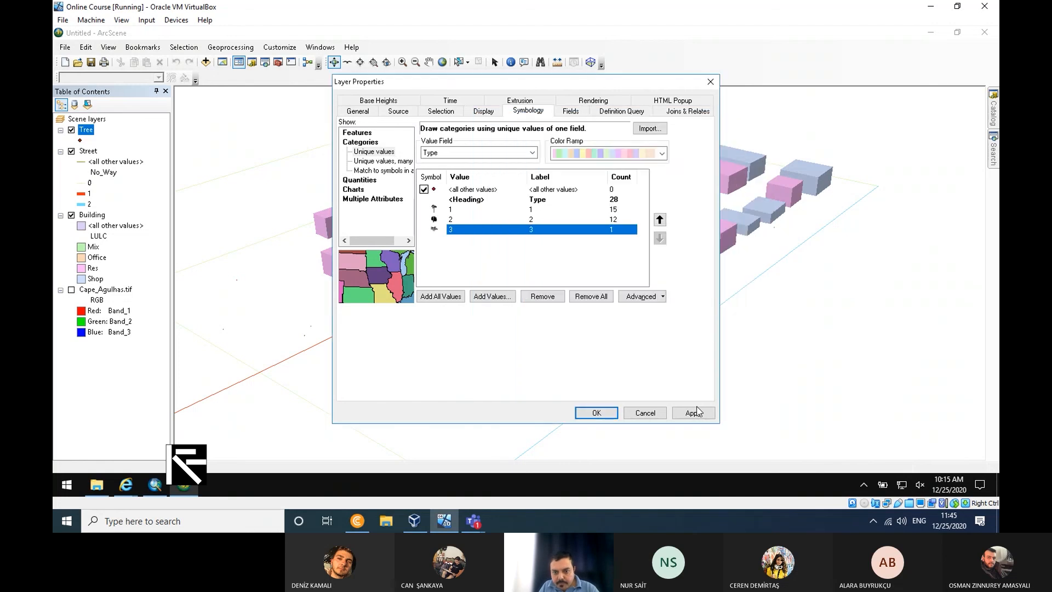
pyautogui.click(693, 412)
pyautogui.click(599, 414)
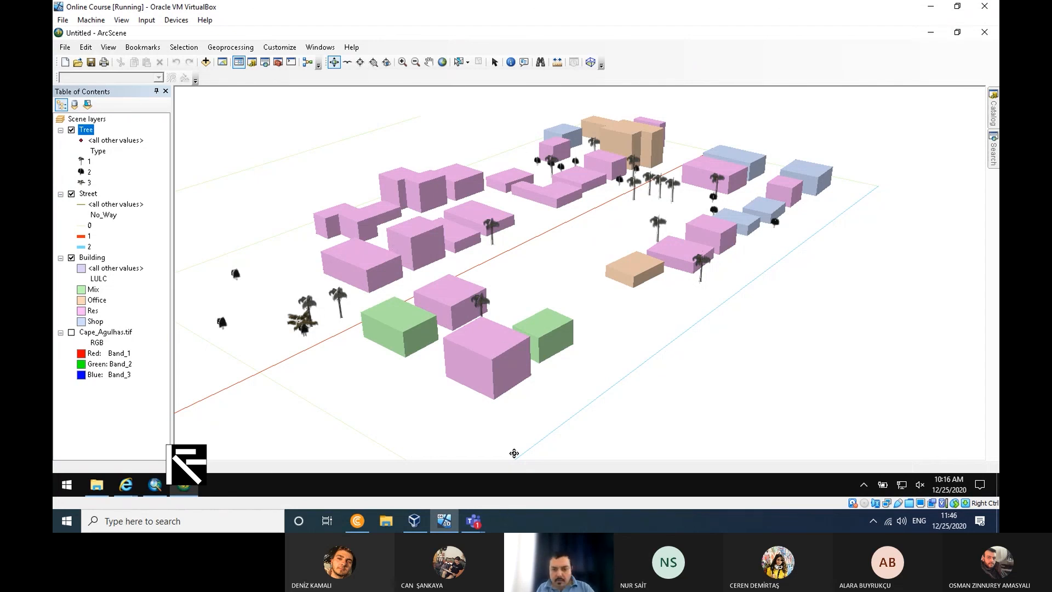
# - Switch to ArcMap to view the 2D map of the buildings, streets and trees
pyautogui.click(443, 521)
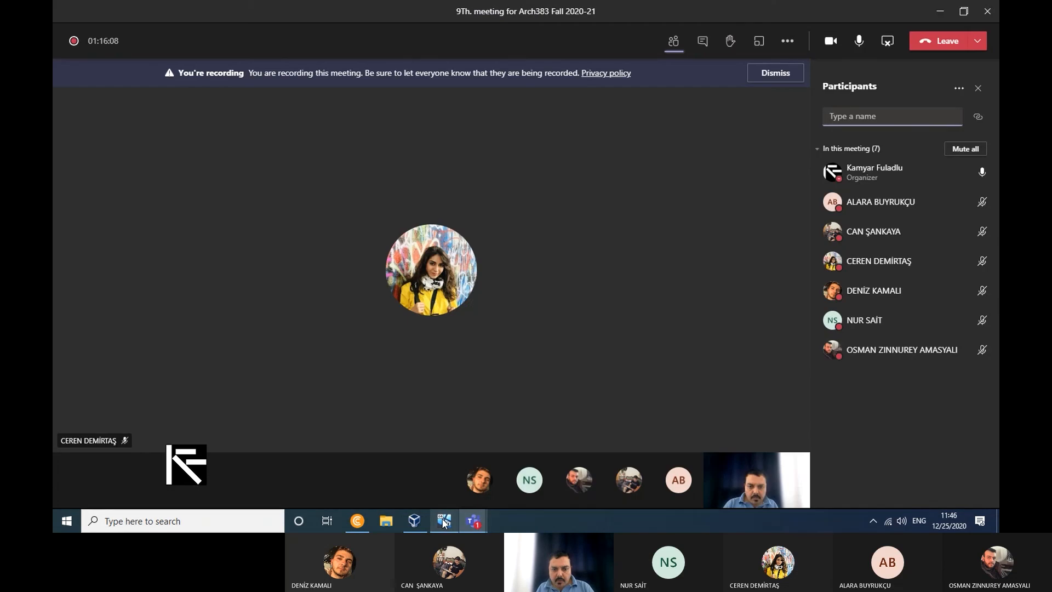
pyautogui.click(444, 522)
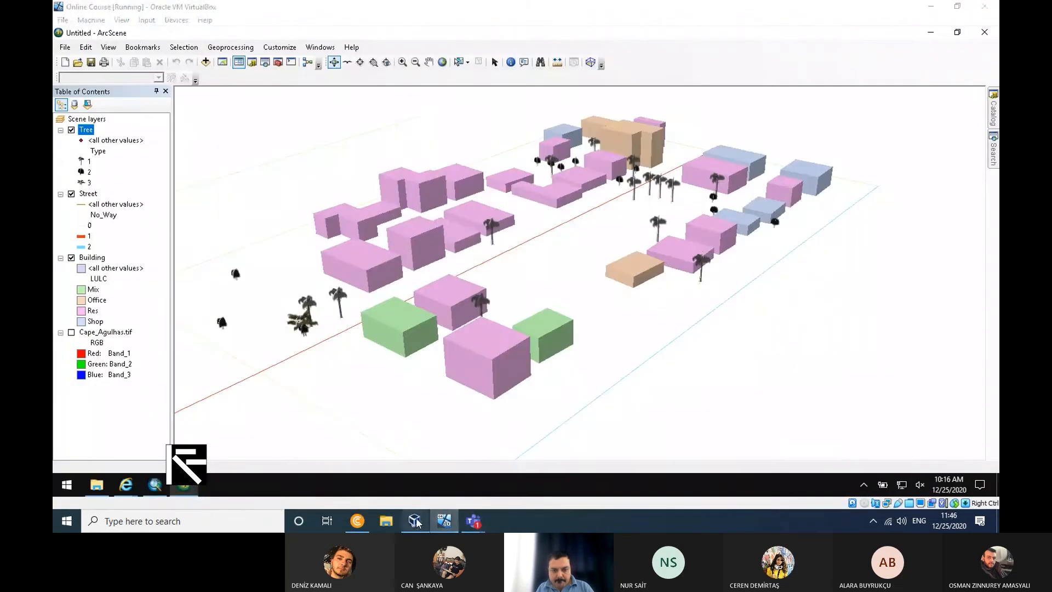
pyautogui.click(415, 523)
pyautogui.click(415, 523)
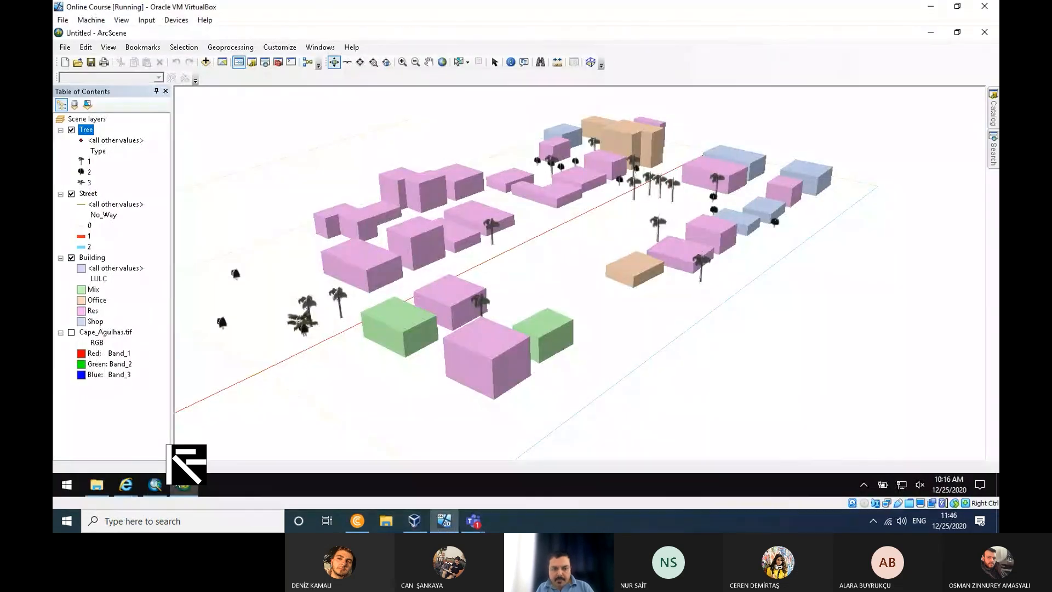
pyautogui.click(154, 486)
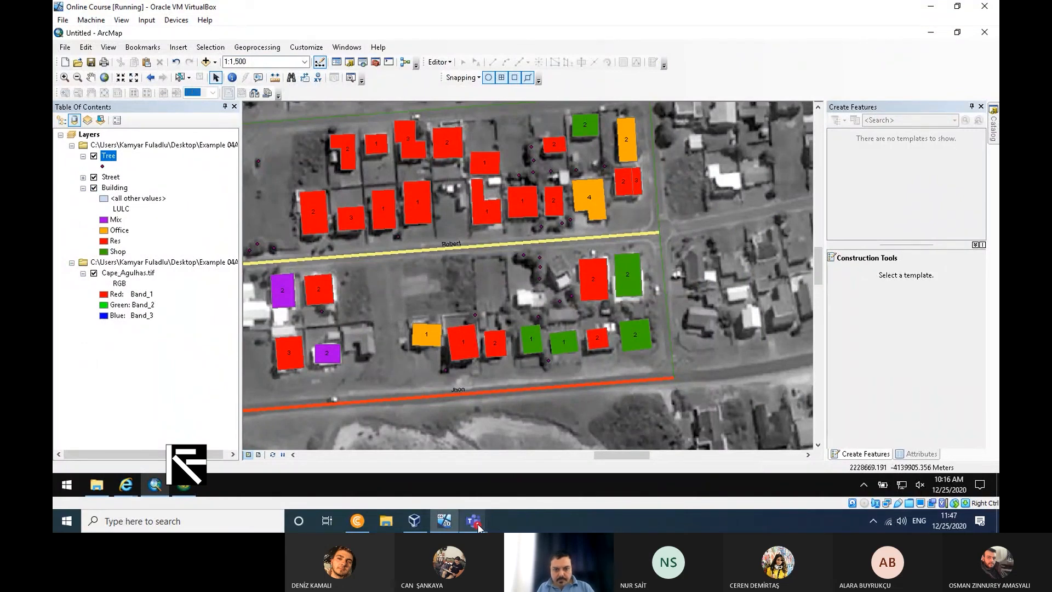
# - Switch to Microsoft Teams and view the meeting and the list of course assignments
pyautogui.moveTo(474, 518)
pyautogui.click(518, 456)
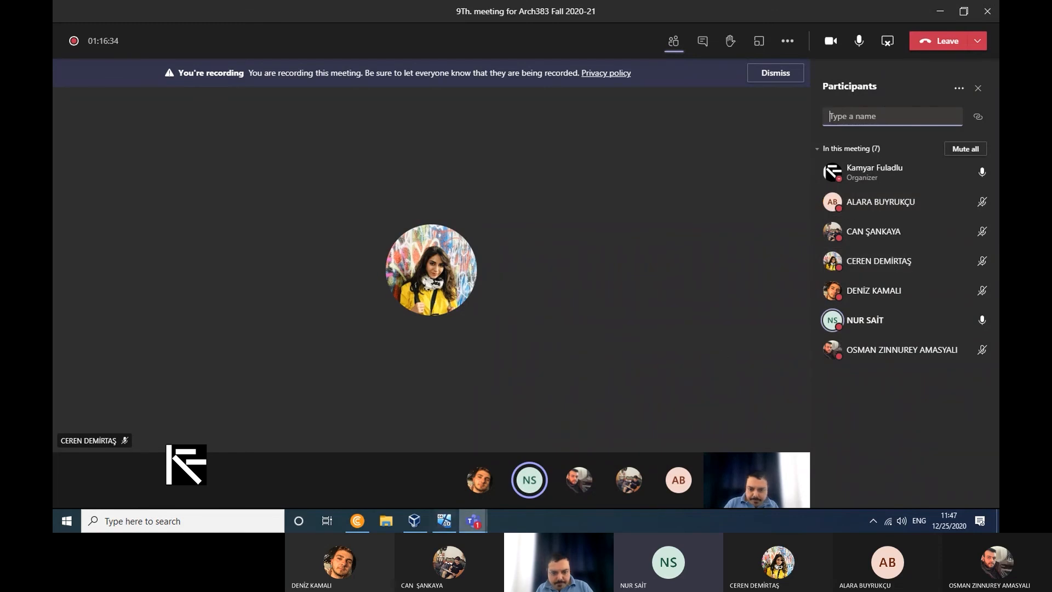
pyautogui.moveTo(480, 525)
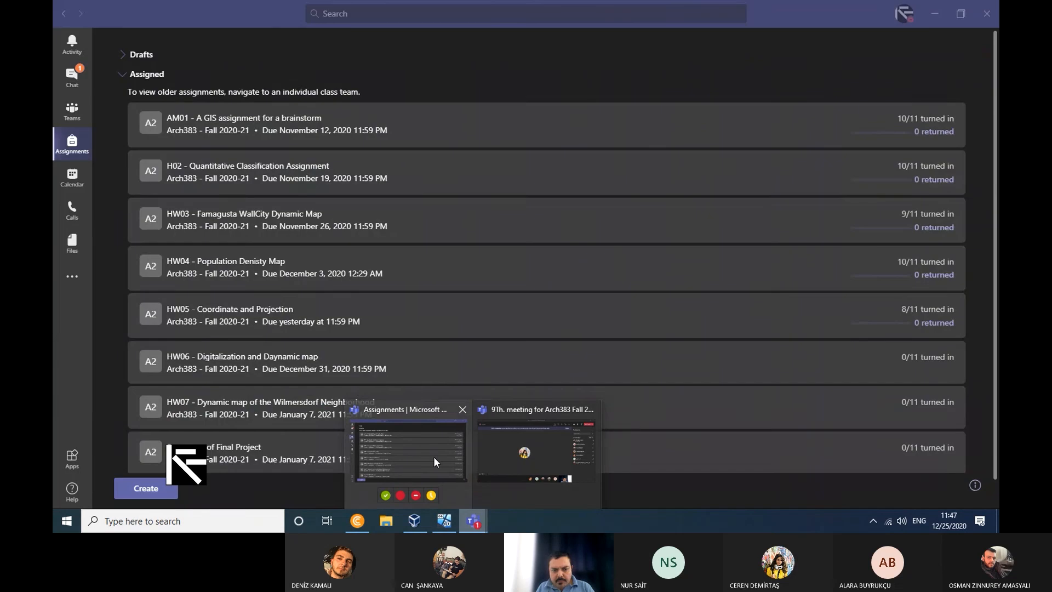
pyautogui.click(433, 461)
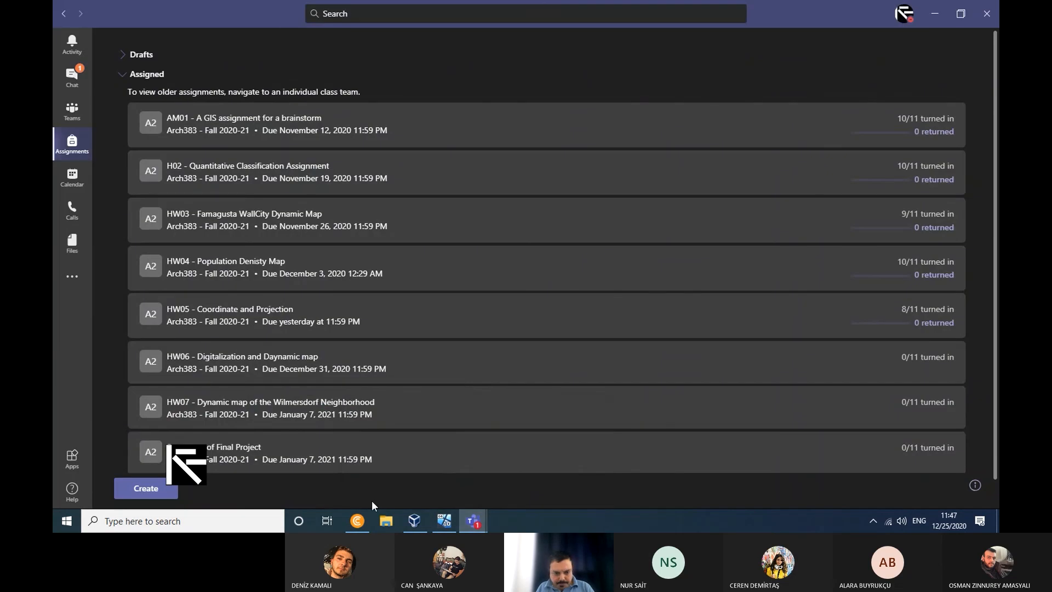
# - Return to ArcMap, close its Create Features pane and arrange it as a smaller window beside the 3D scene for comparison
pyautogui.click(444, 522)
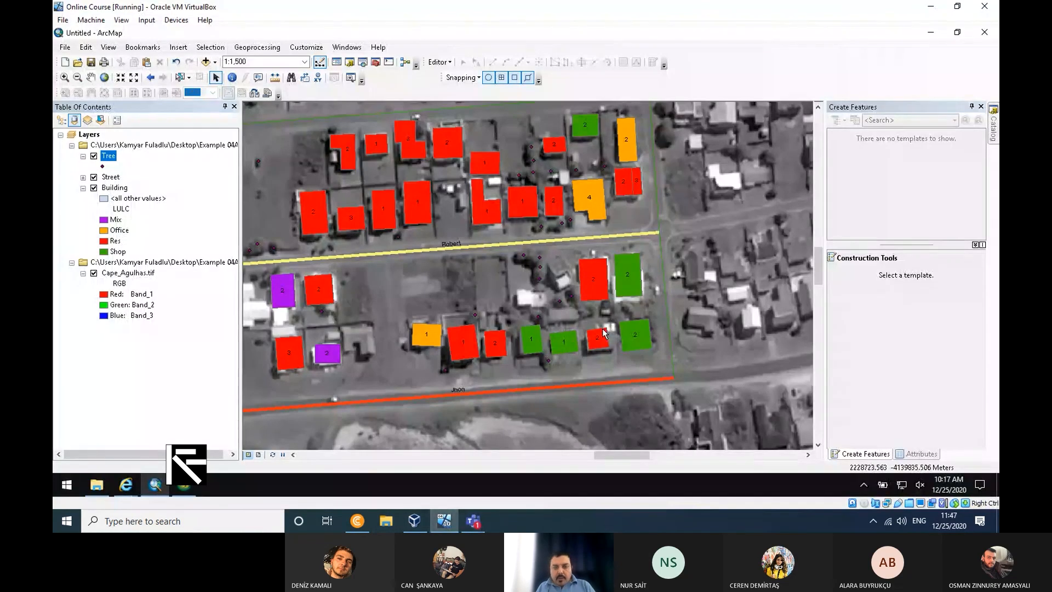
pyautogui.click(956, 32)
pyautogui.moveTo(688, 113); pyautogui.dragTo(633, 112)
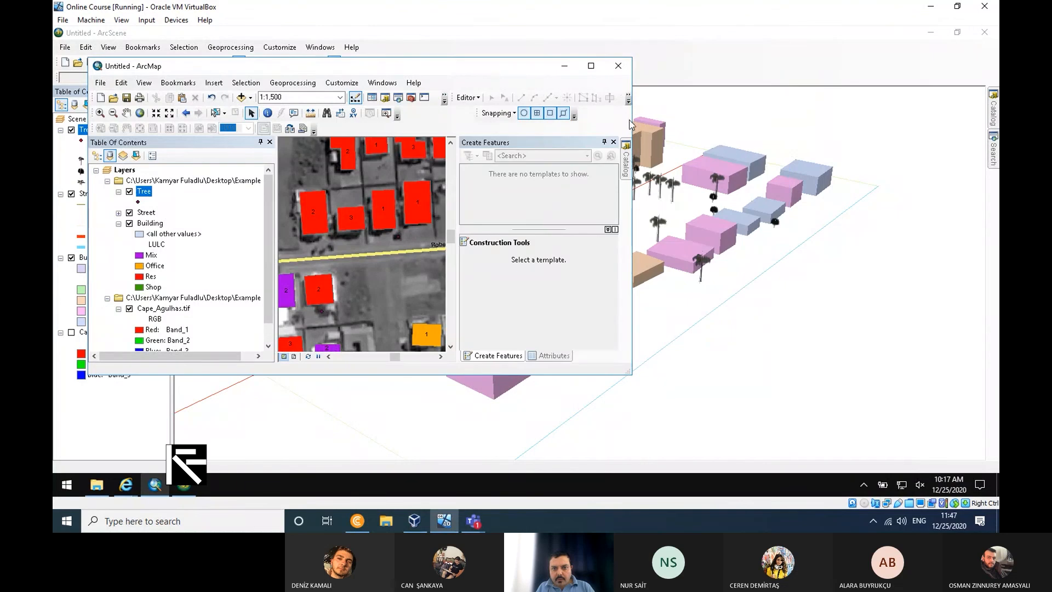
pyautogui.moveTo(539, 68); pyautogui.dragTo(385, 66)
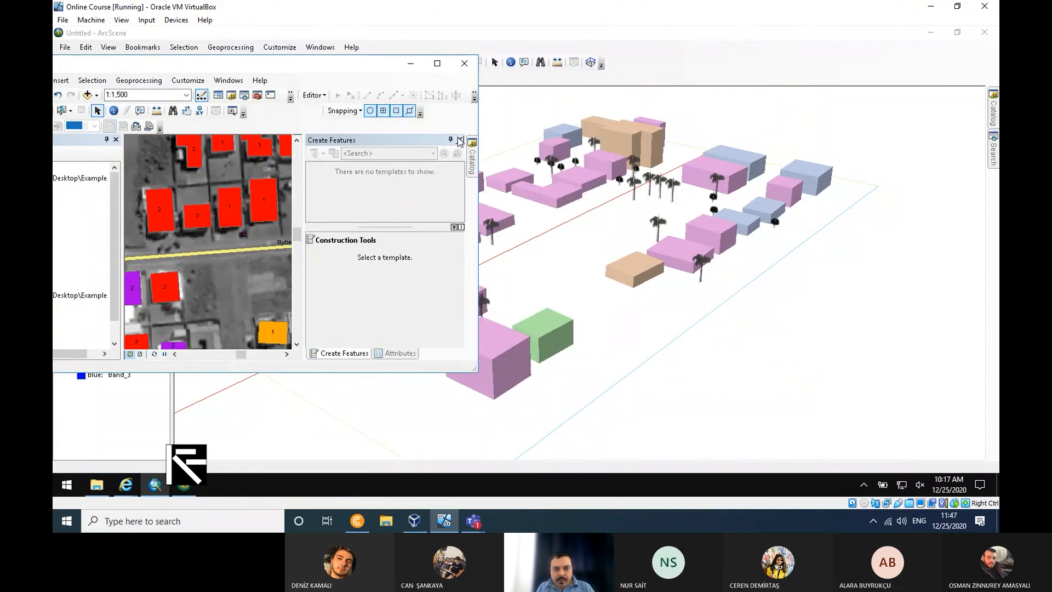
pyautogui.click(460, 139)
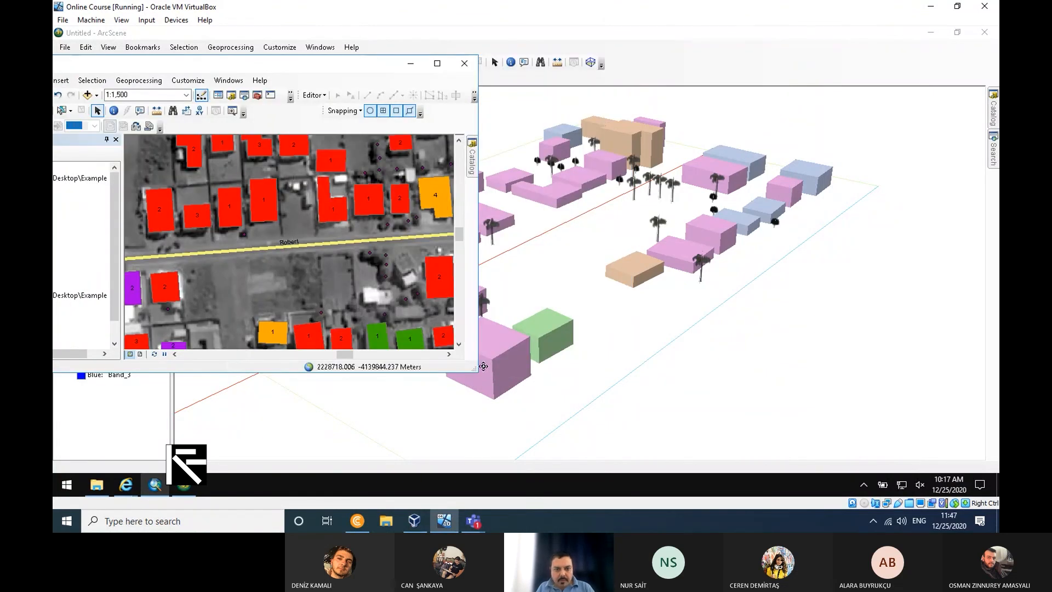
pyautogui.moveTo(471, 370); pyautogui.dragTo(496, 421)
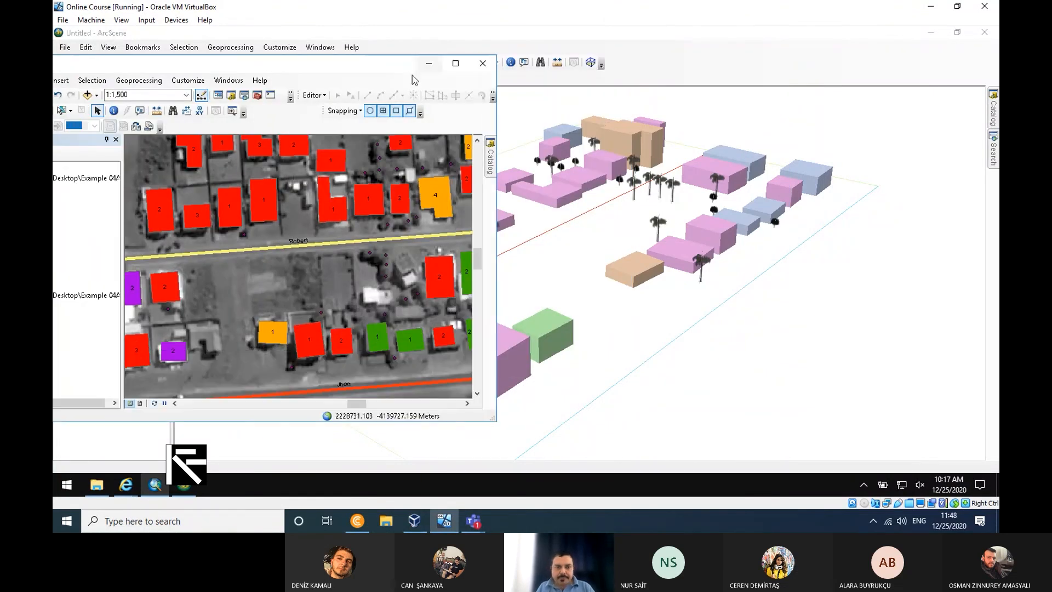
pyautogui.moveTo(389, 67); pyautogui.dragTo(348, 62)
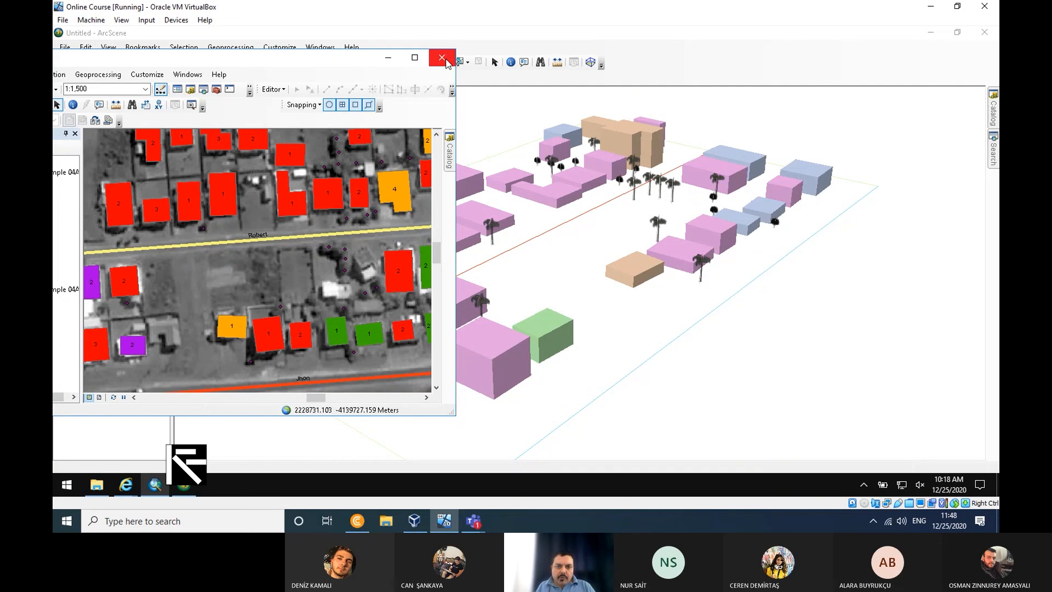
# - Close ArcMap without saving the untitled map, and close ArcScene
pyautogui.click(445, 63)
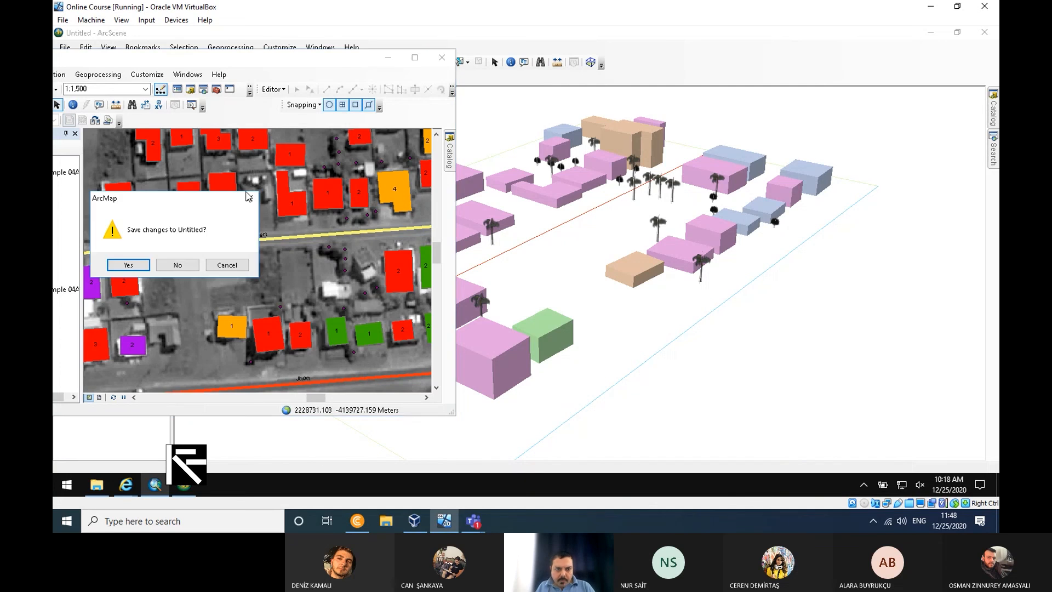
pyautogui.click(188, 267)
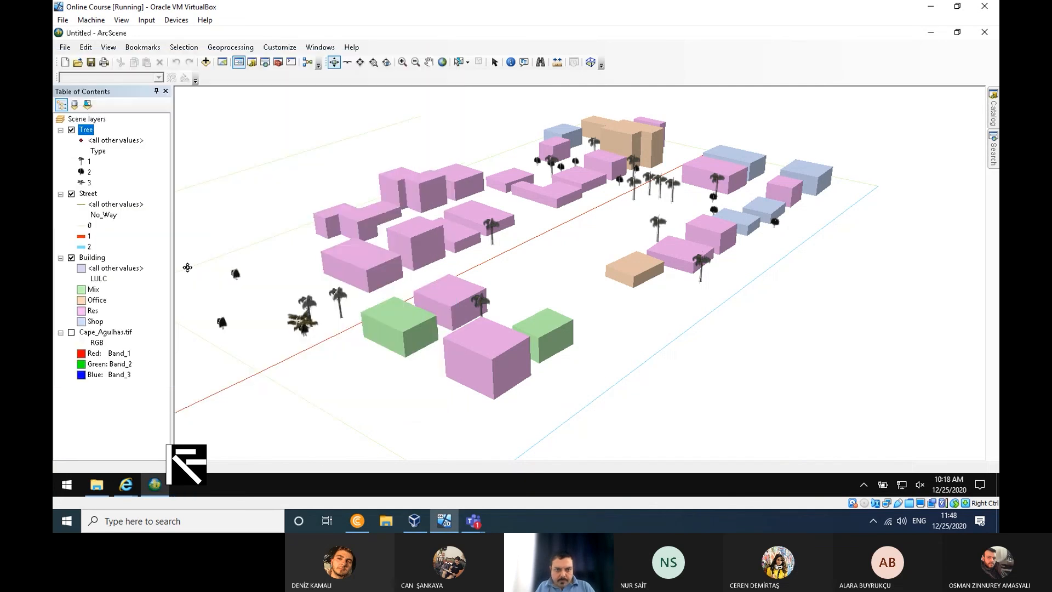
pyautogui.click(985, 33)
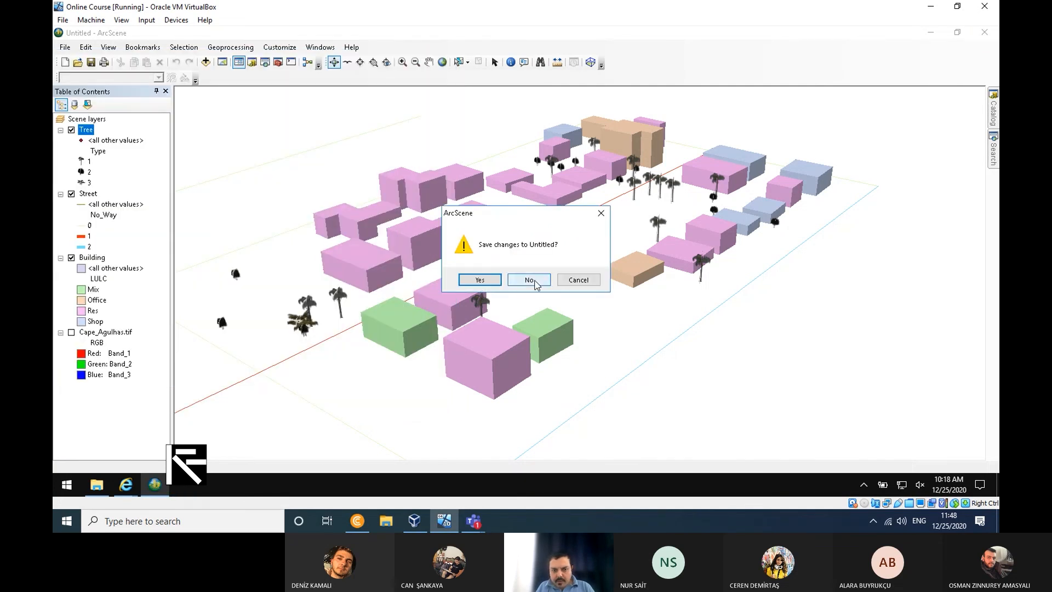